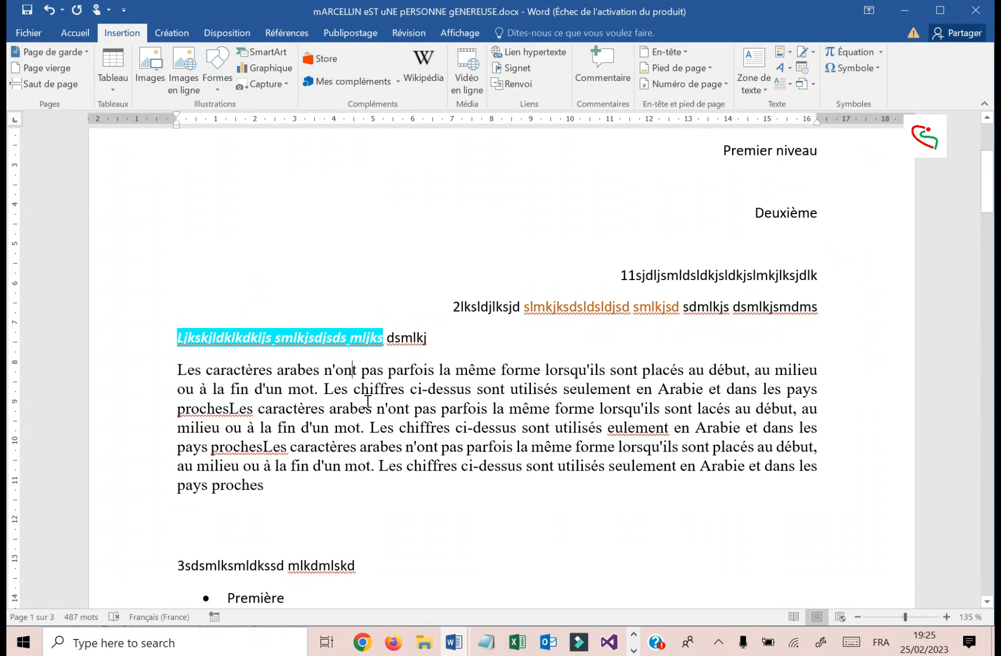
Step: Preview the available fonts for the paragraph beginning "Les caractères arabes" and keep its current font
click(77, 33)
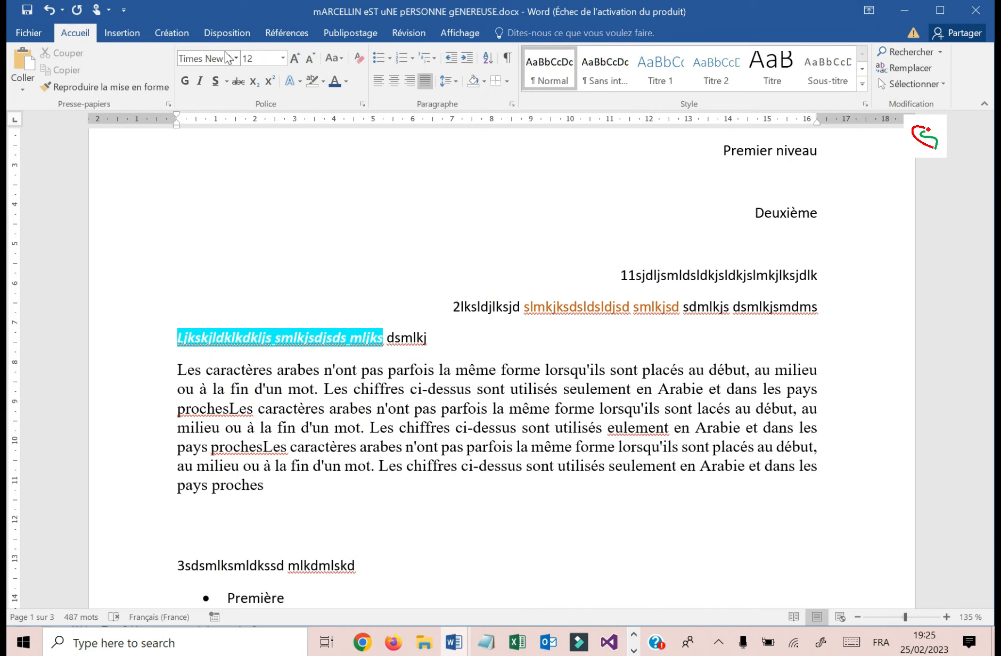
click(354, 370)
click(236, 59)
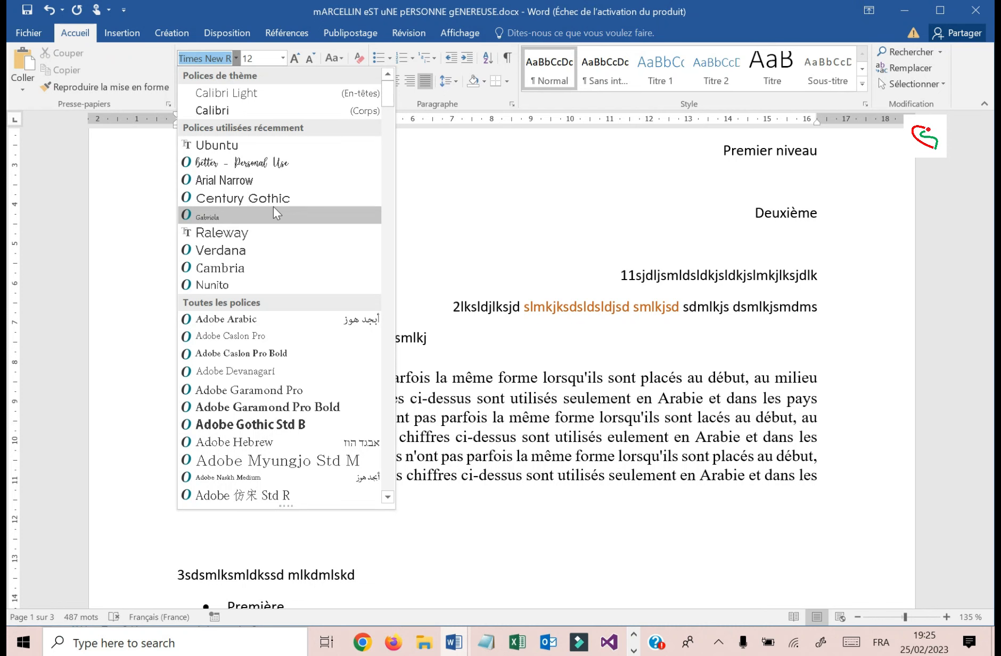
click(570, 400)
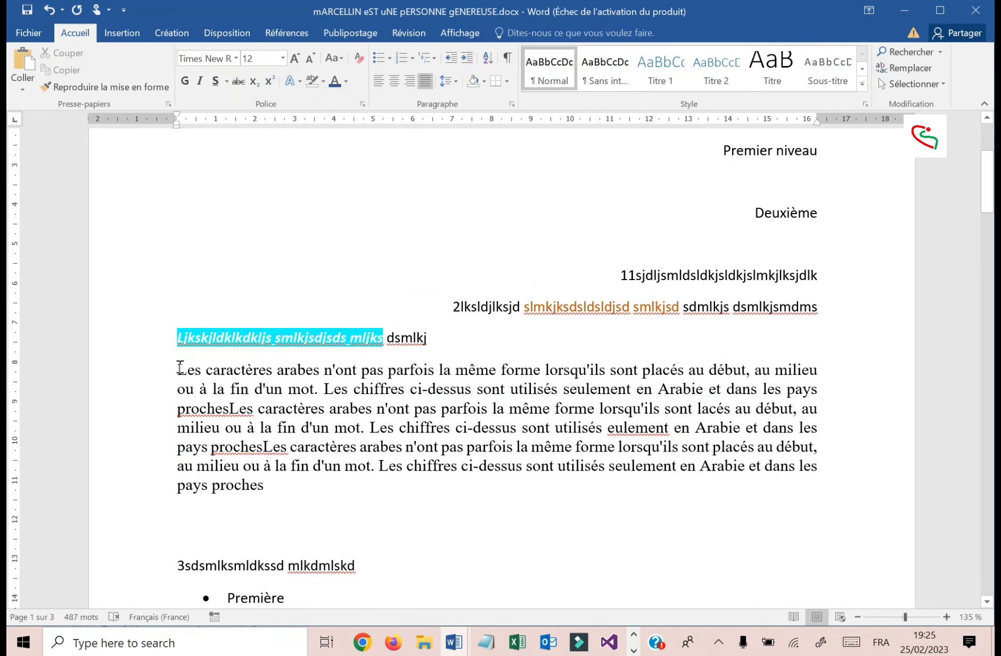
Step: Apply bold and italic to the word "parfois" in the paragraph's first line and remove both formats again
drag(178, 368, 556, 371)
click(385, 408)
drag(434, 370, 390, 371)
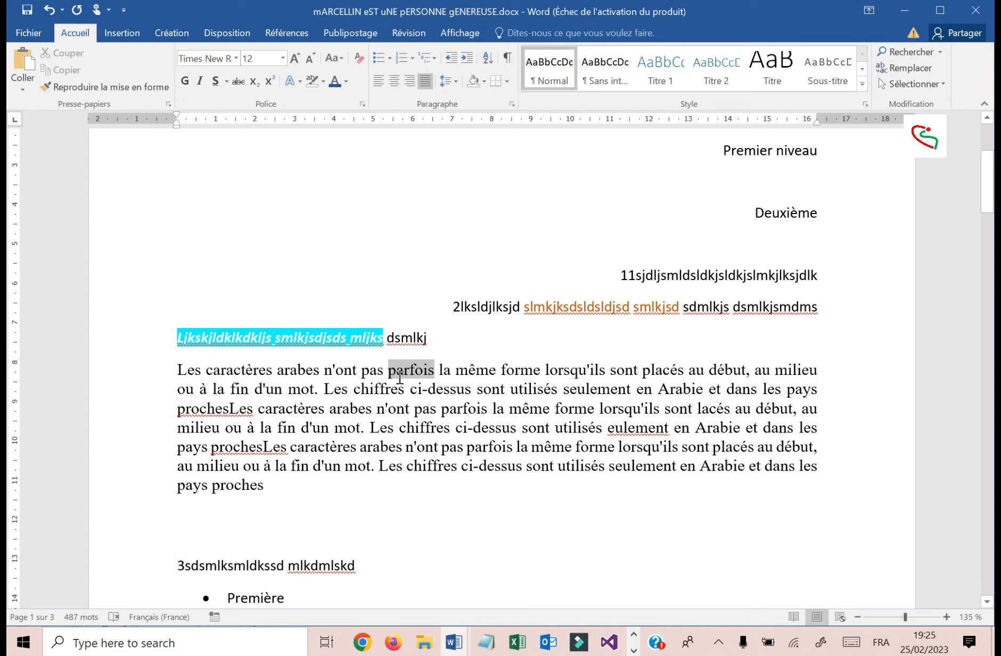
click(407, 376)
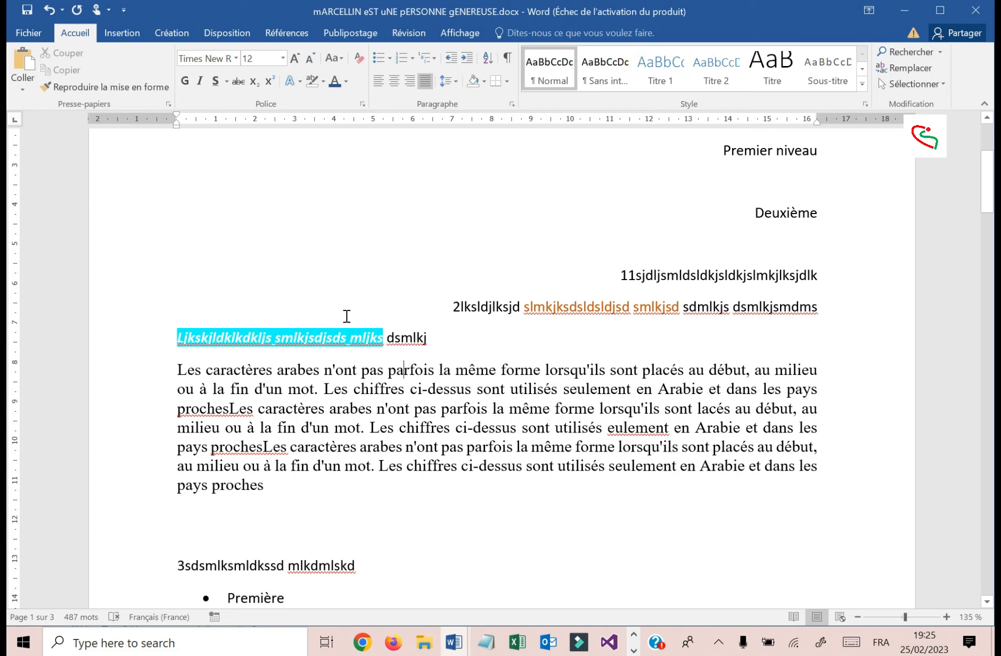
click(185, 82)
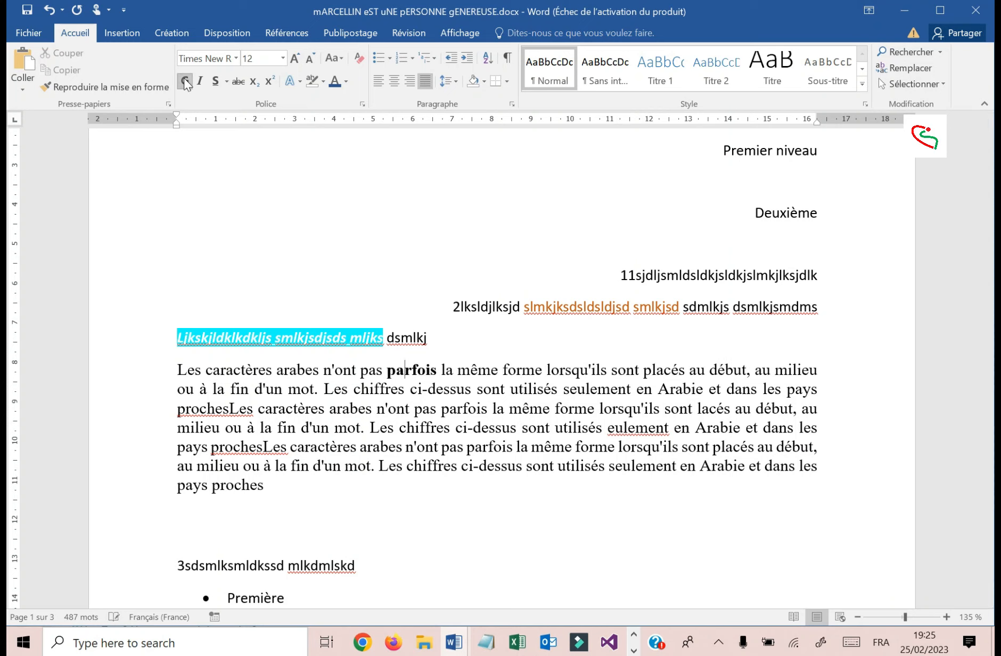
click(199, 82)
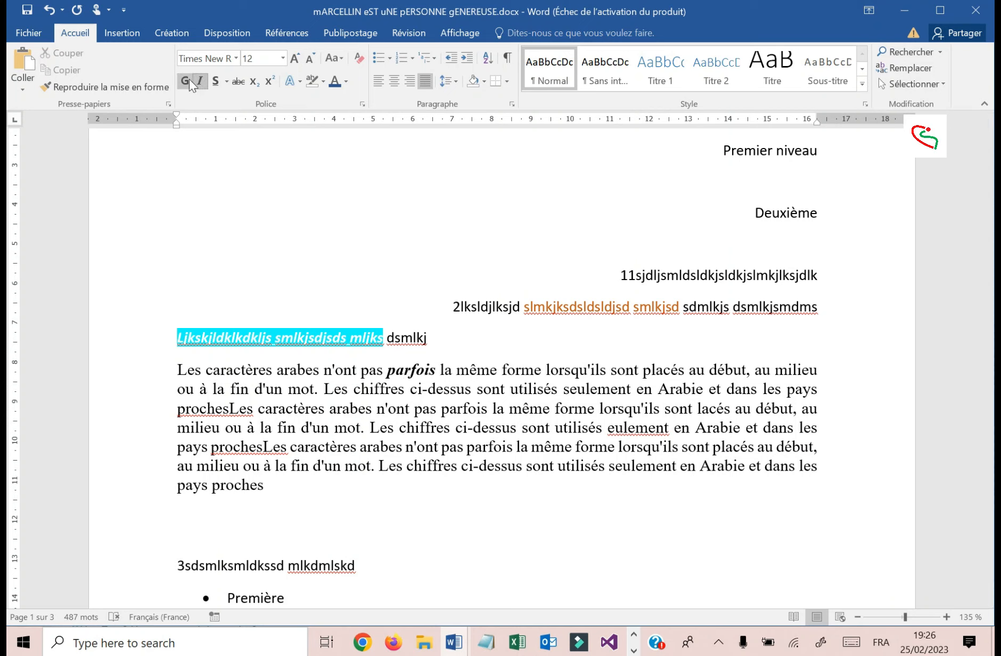
click(189, 80)
click(197, 82)
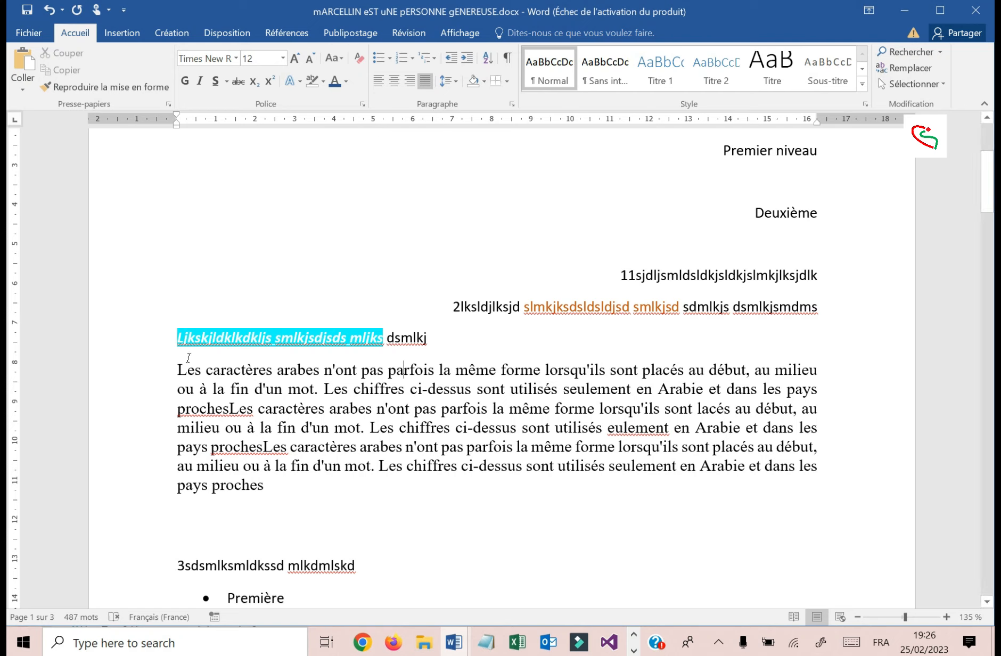
Step: Align the whole "Les caractères arabes" paragraph left, centred and right, finishing with justified alignment
drag(178, 368, 273, 484)
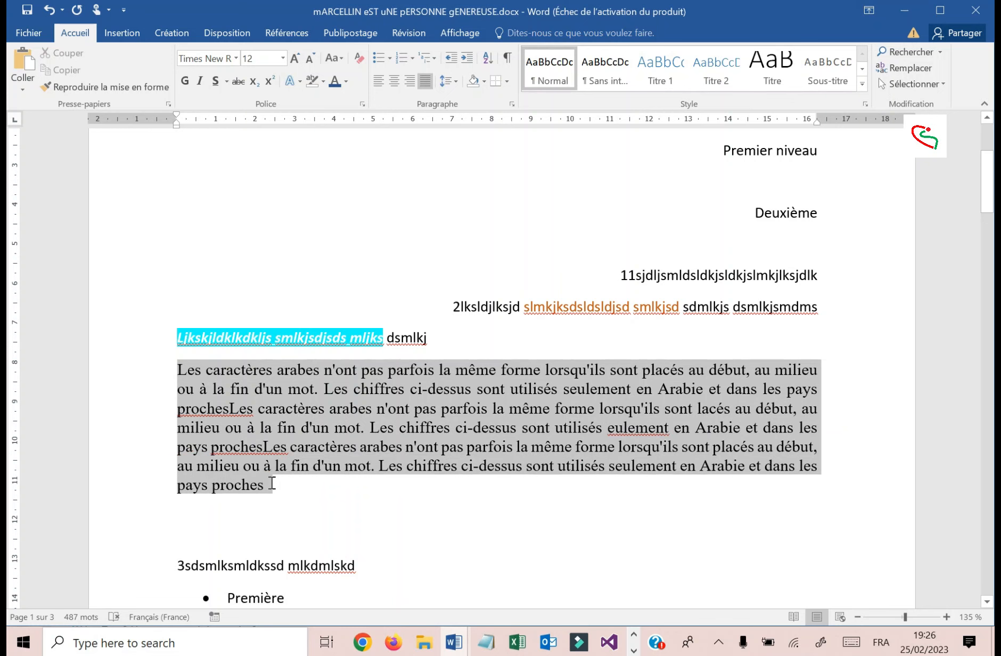
click(377, 80)
click(394, 81)
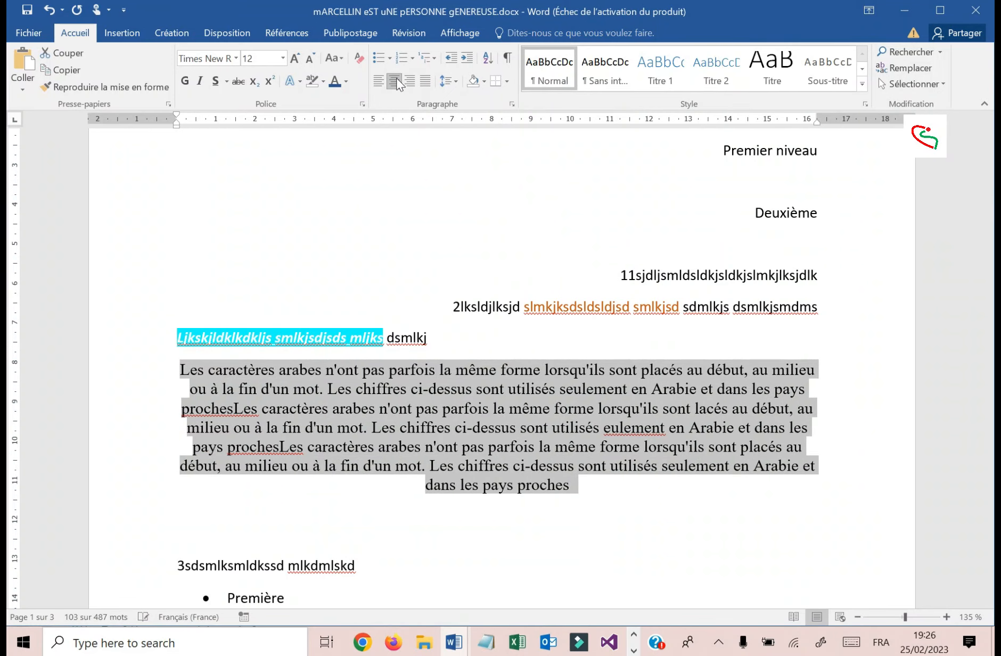
click(409, 80)
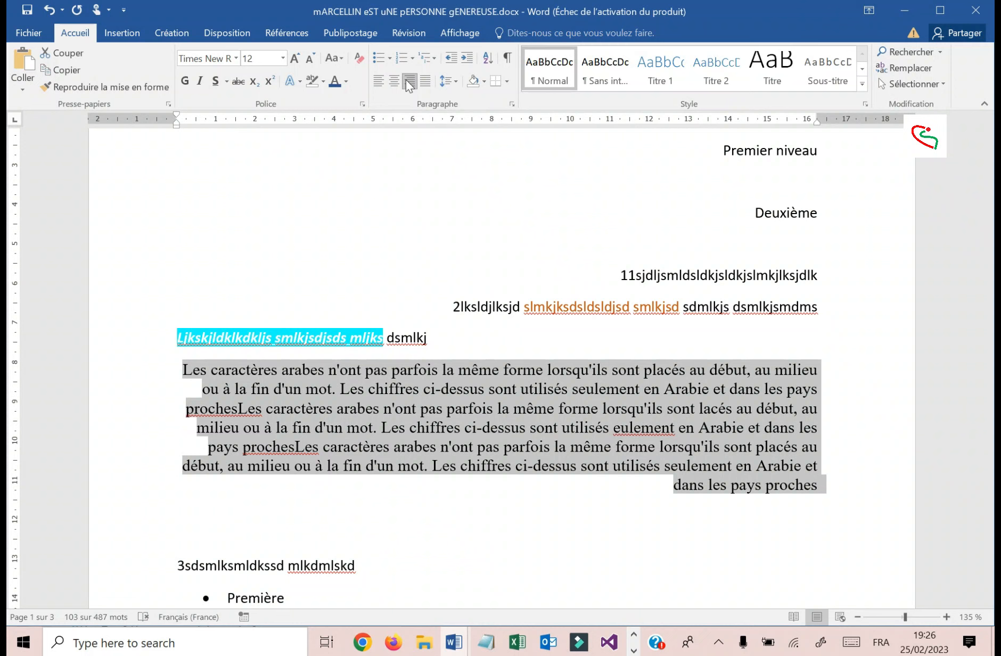
click(425, 81)
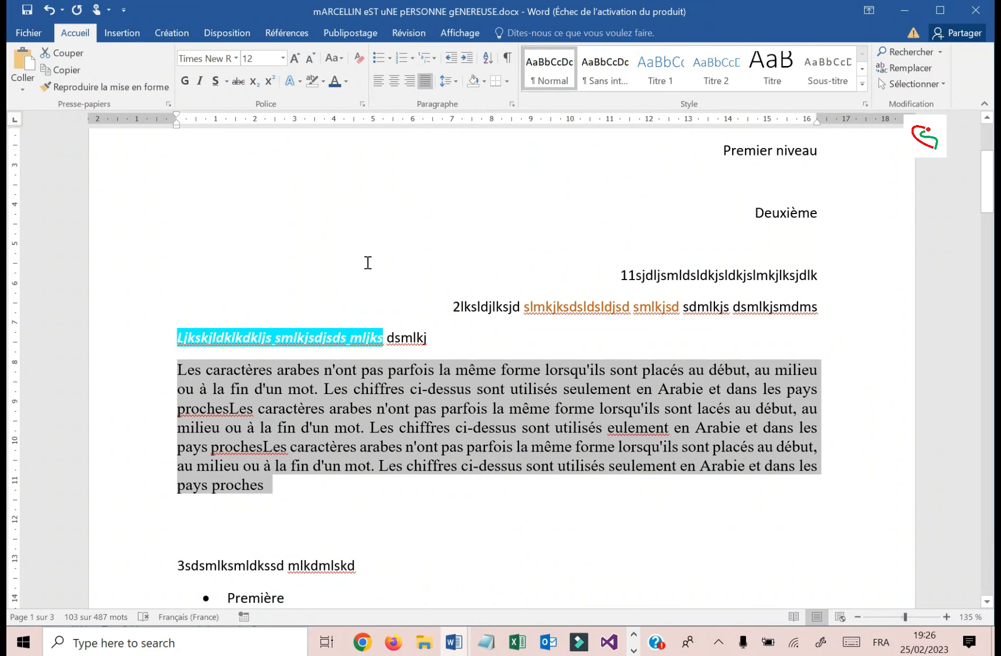
Step: Increase the left indent of the selected "Les caractères arabes" paragraph by four levels
click(463, 55)
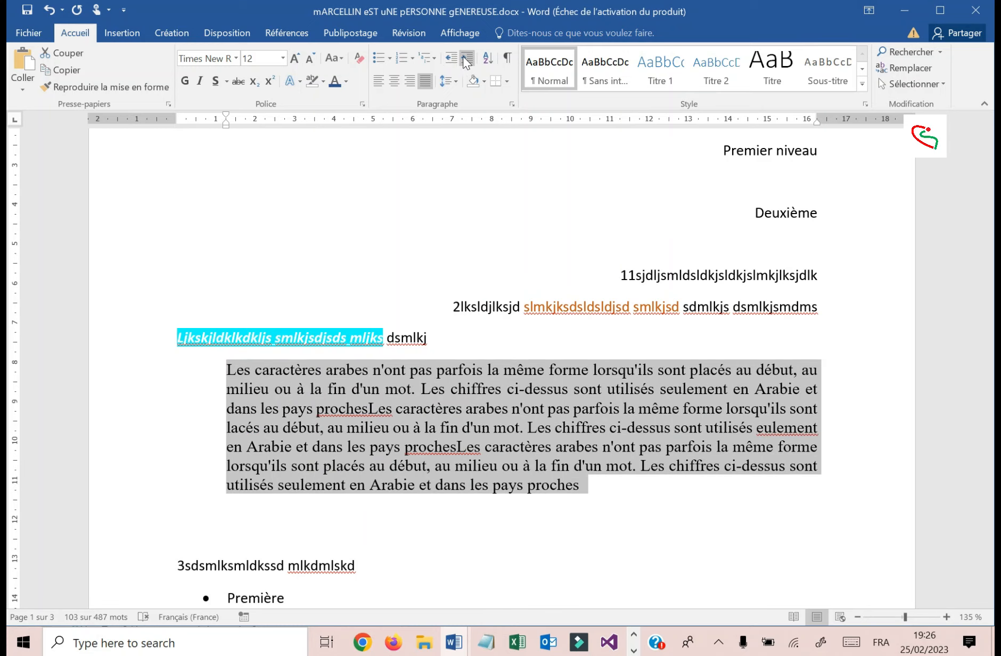
click(463, 55)
click(463, 55)
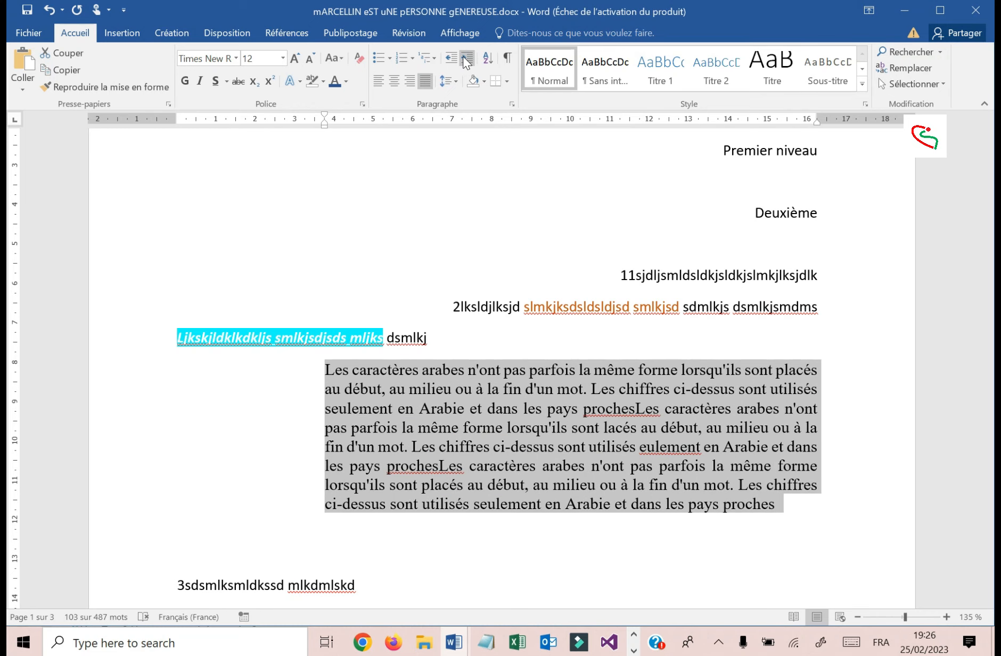
click(463, 55)
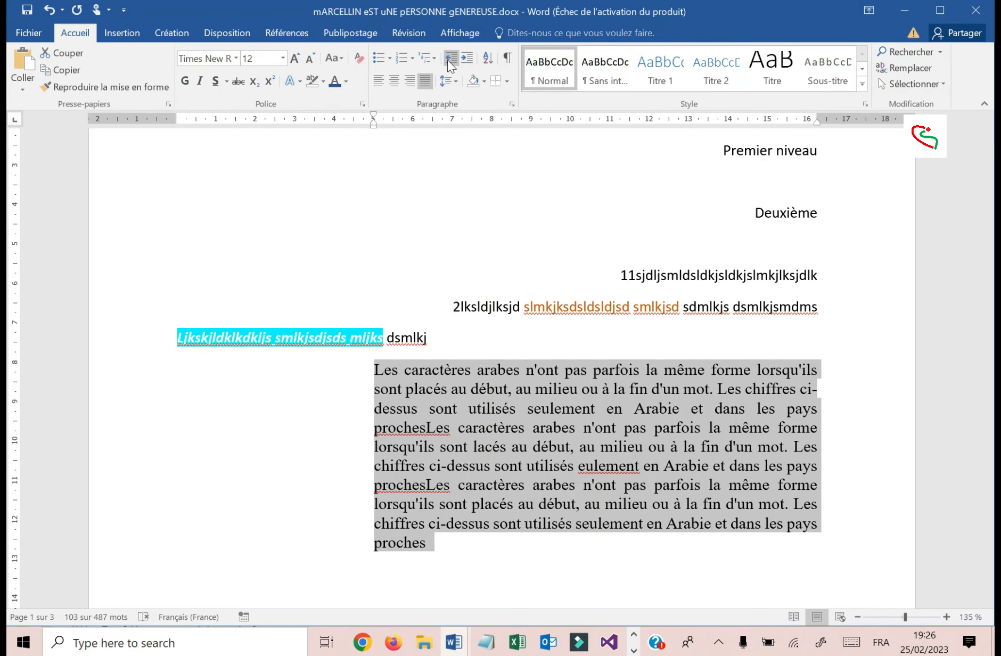
Step: Decrease the paragraph's indent back to the left margin, then add one indent level and remove it
click(447, 59)
click(447, 60)
click(448, 60)
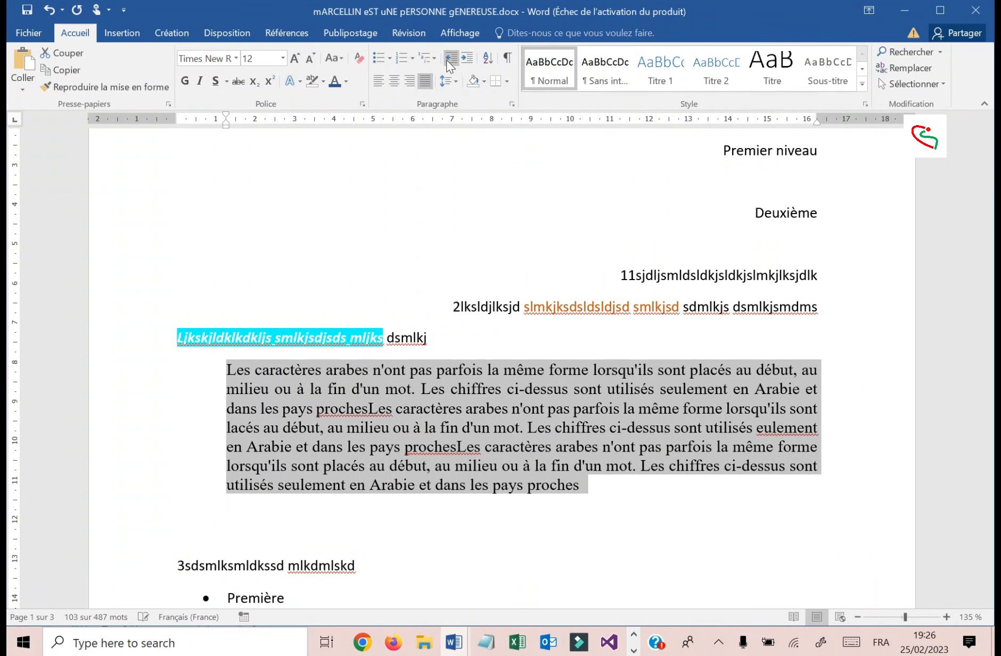
click(447, 60)
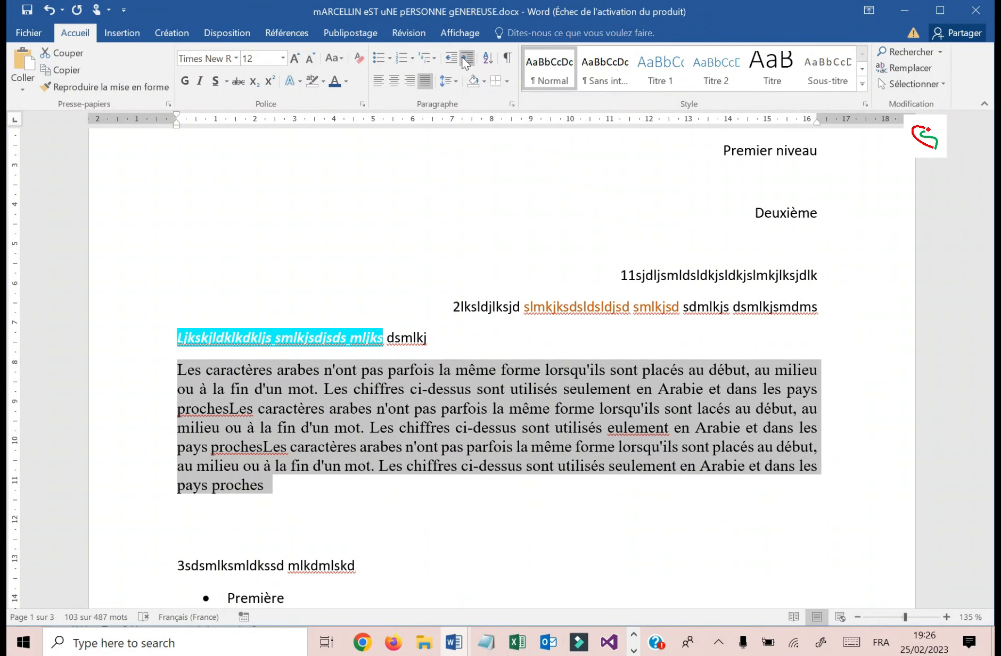
click(466, 58)
click(448, 58)
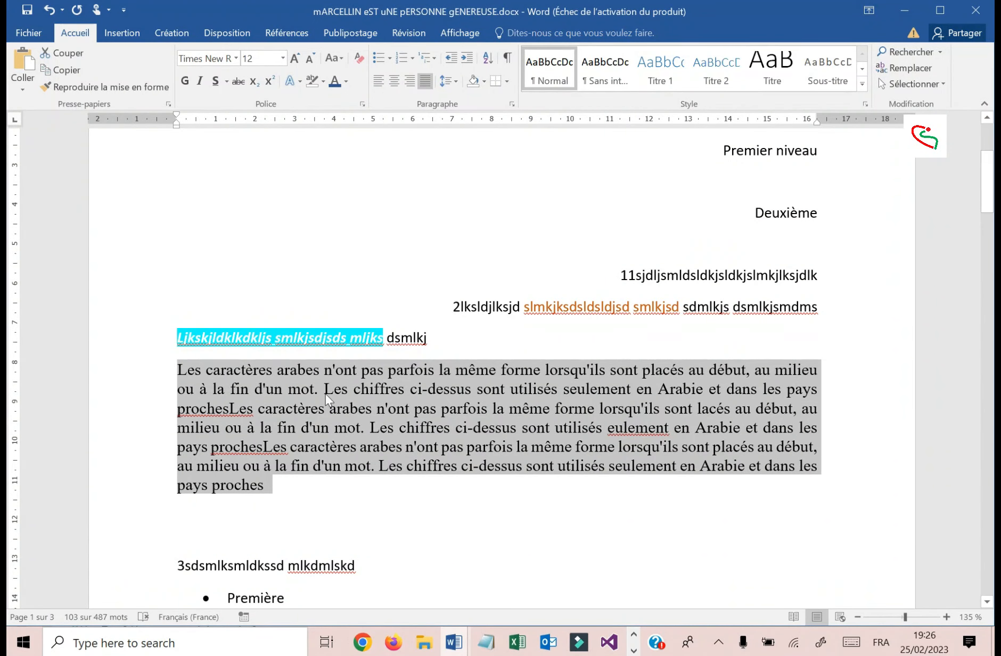
Step: Indent the paragraph's first line by four levels and its remaining lines by three levels
click(179, 381)
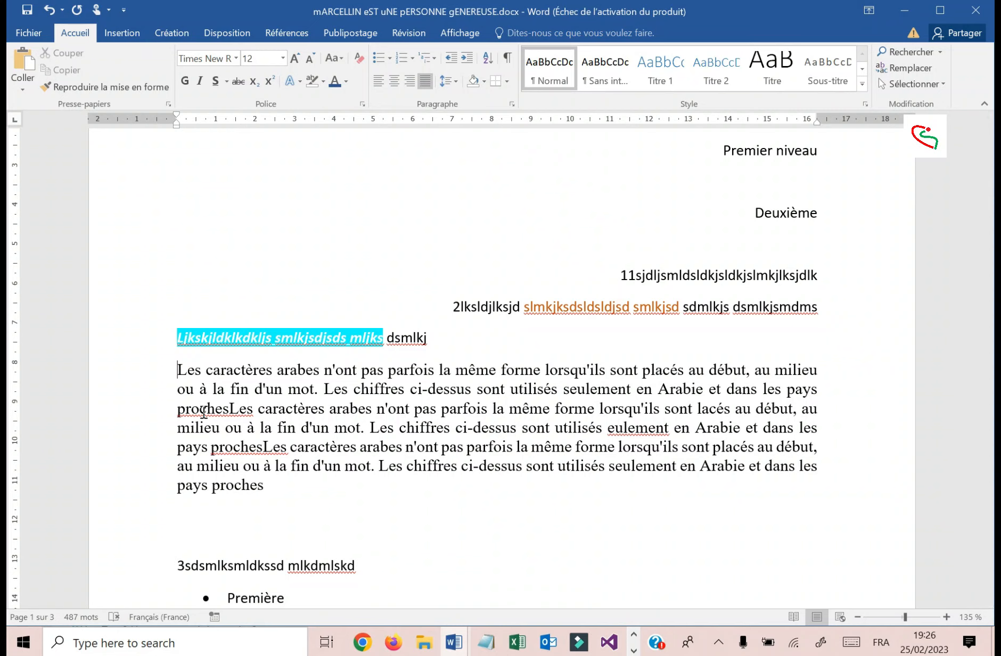
key(Tab)
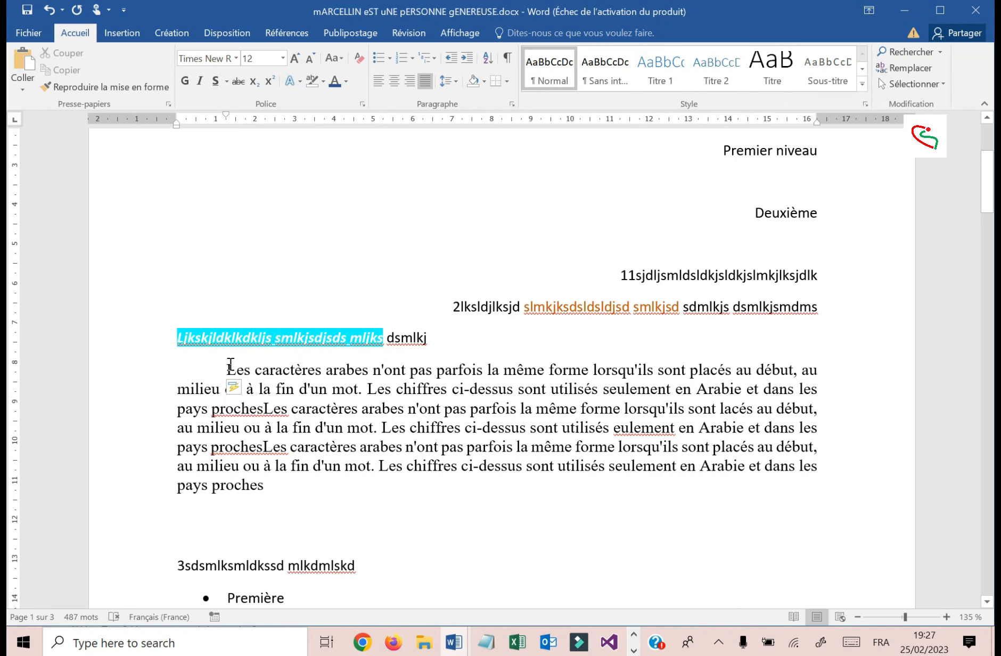
key(Tab)
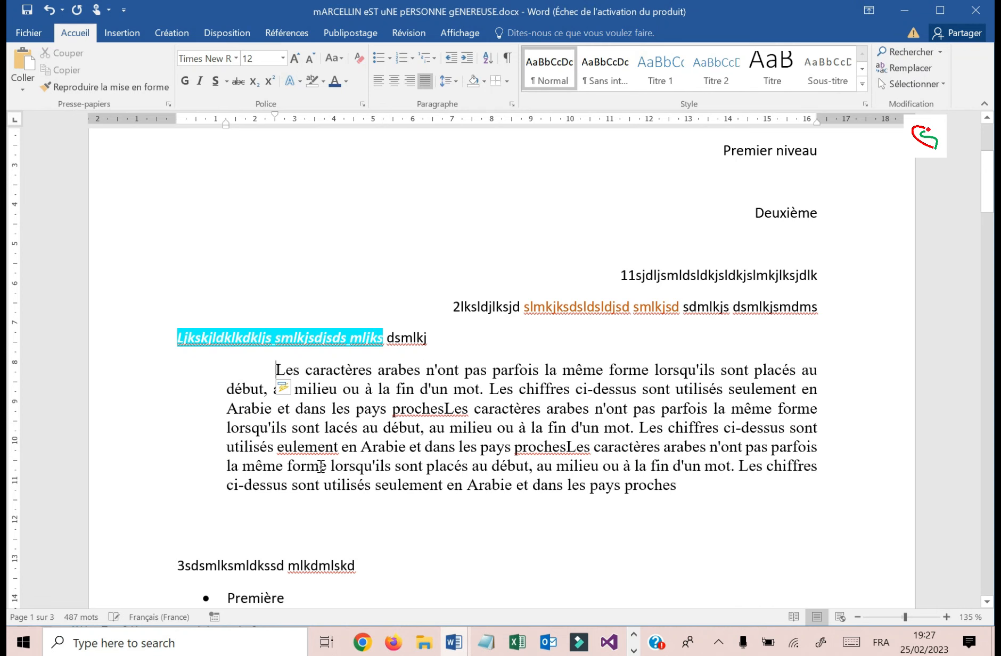
key(Tab)
key(Tab)
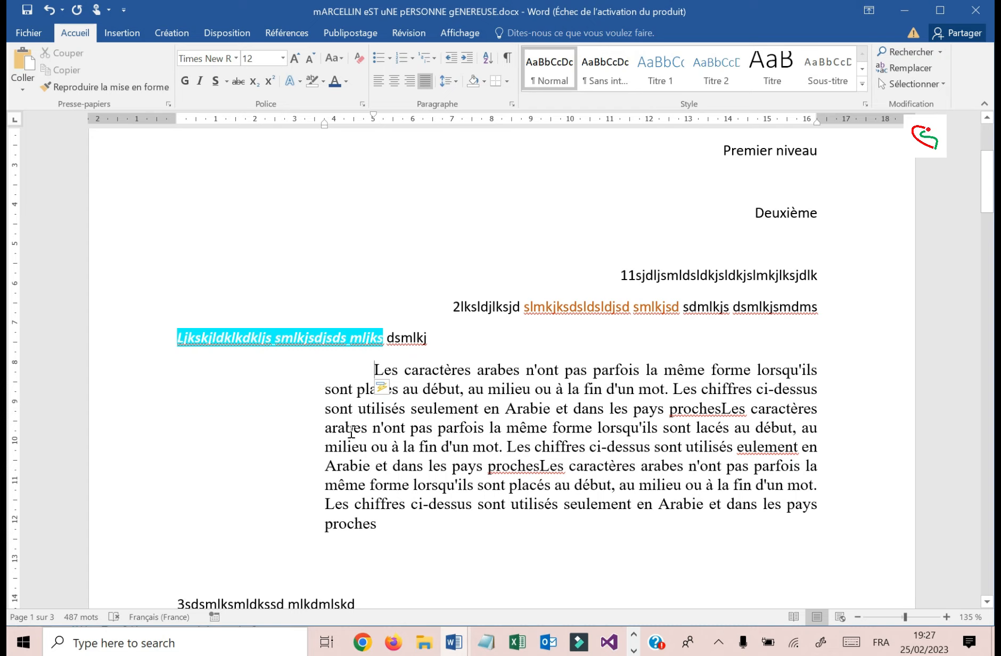
Step: Remove all the indentation from the start of the "Les caractères arabes" paragraph
key(BackSpace)
key(BackSpace)
key(BackSpace)
key(BackSpace)
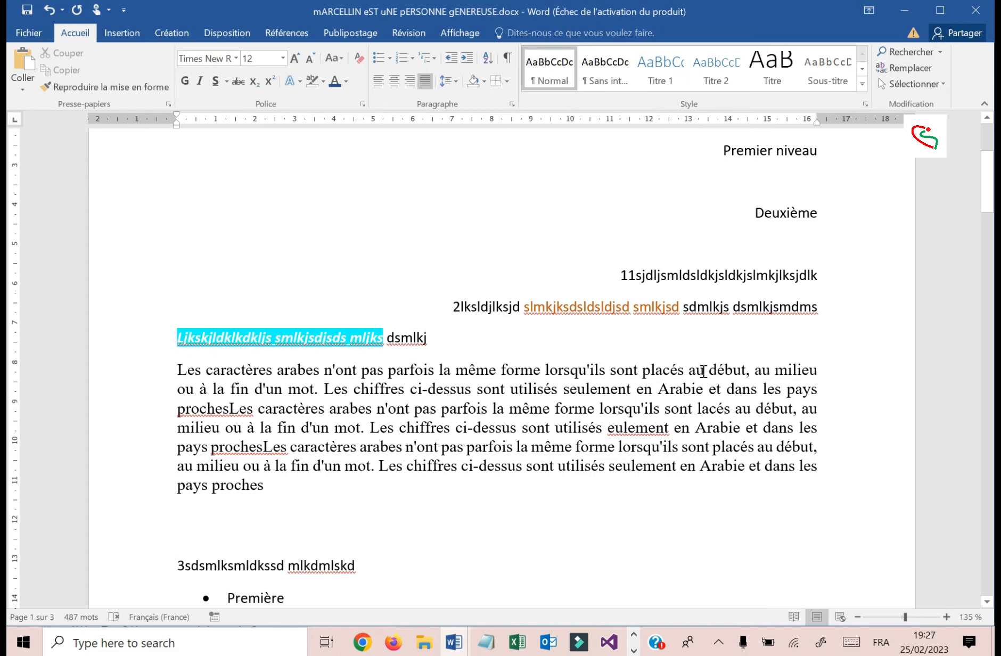
Step: Insert three blank lines directly above the "Les caractères arabes" paragraph
click(564, 429)
click(327, 497)
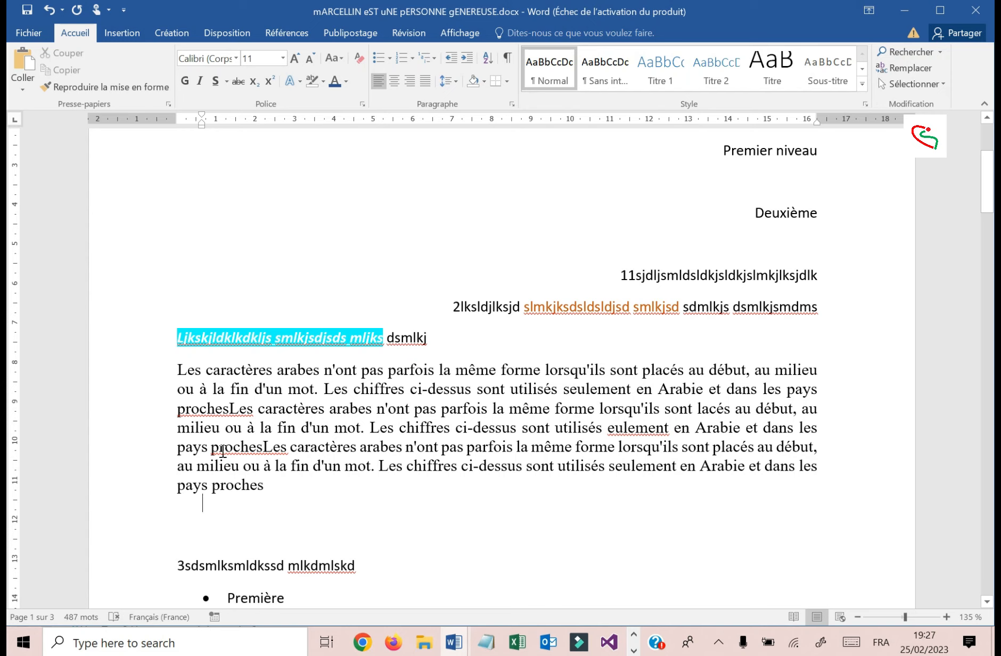
click(178, 367)
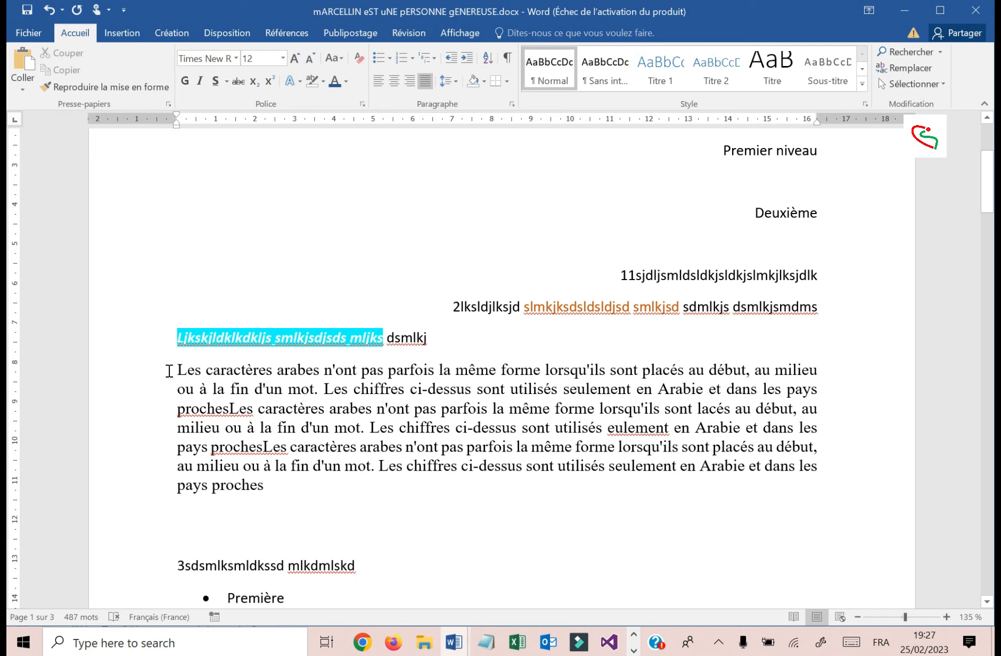
key(Return)
key(Return)
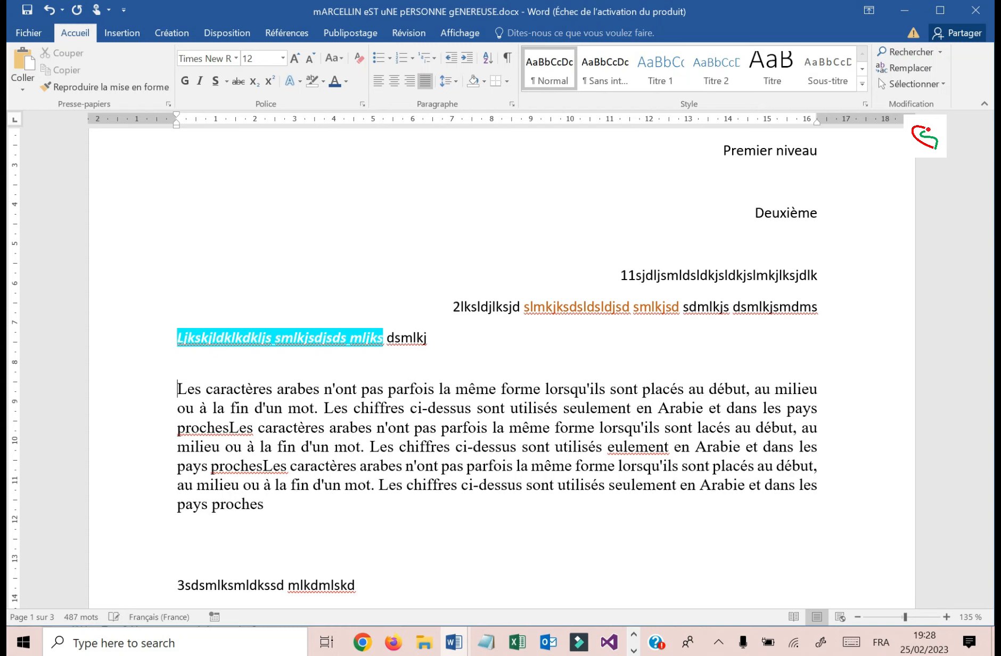
key(Return)
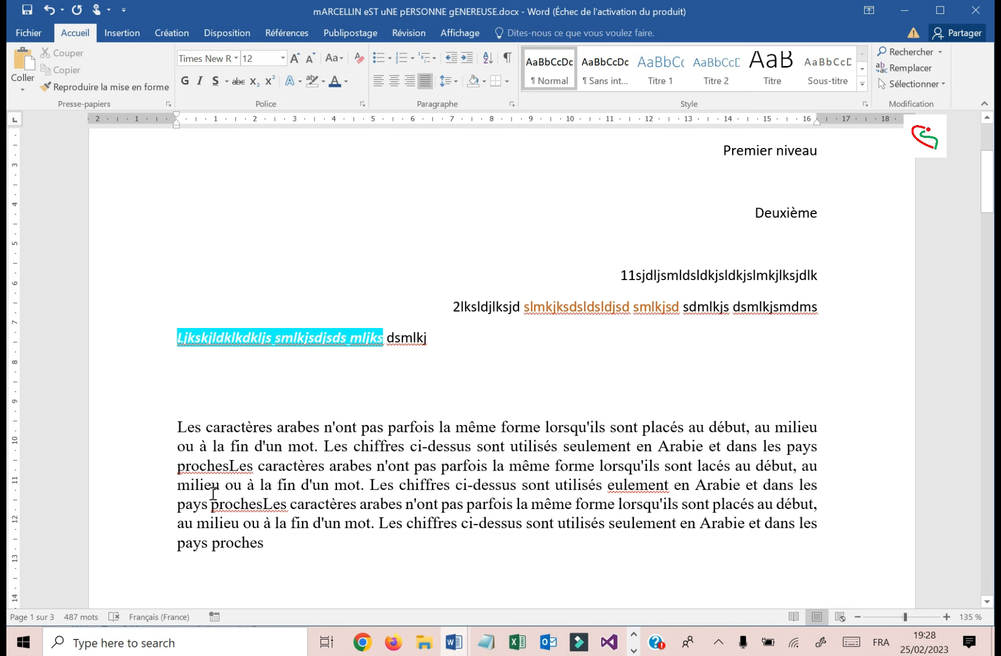
Step: Remove the three blank lines above the paragraph, working backwards from the start of its text
key(BackSpace)
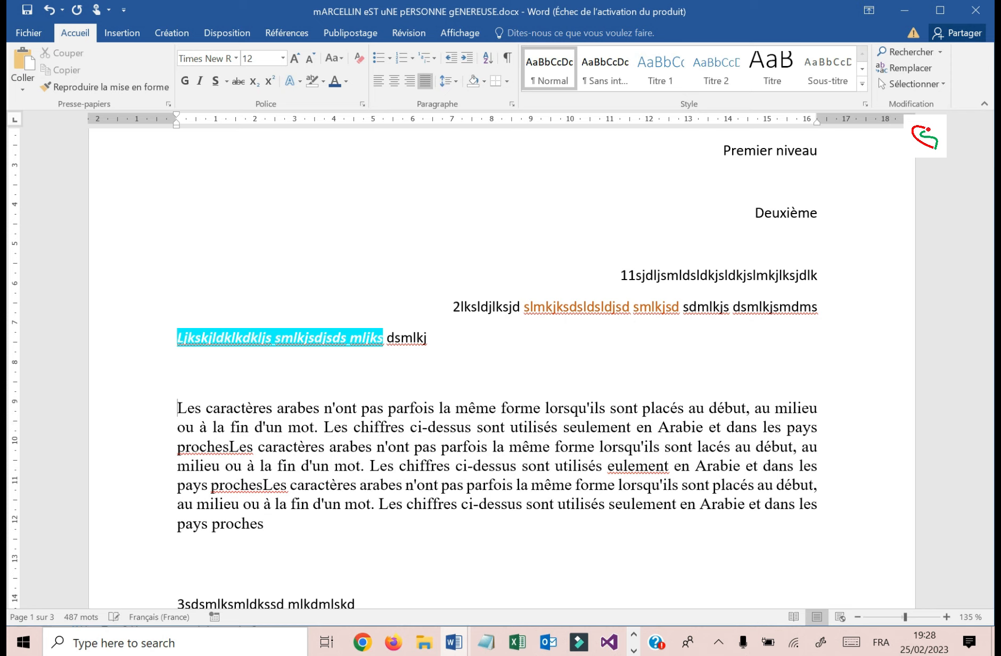
key(BackSpace)
key(BackSpace)
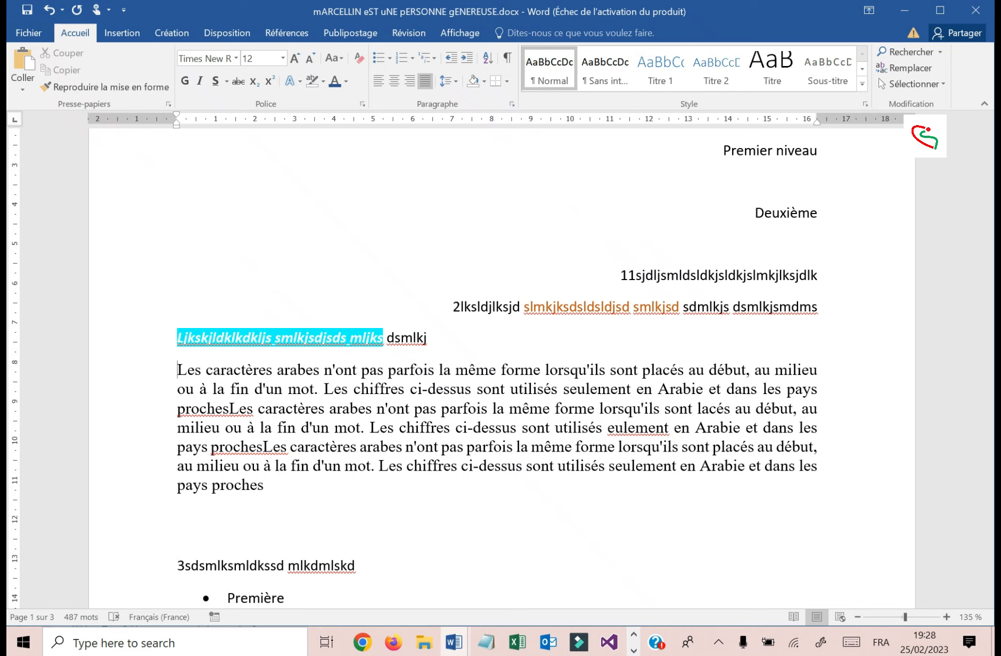
Step: Insert four blank lines above the paragraph and delete them forwards from the first blank line
key(Return)
key(Return)
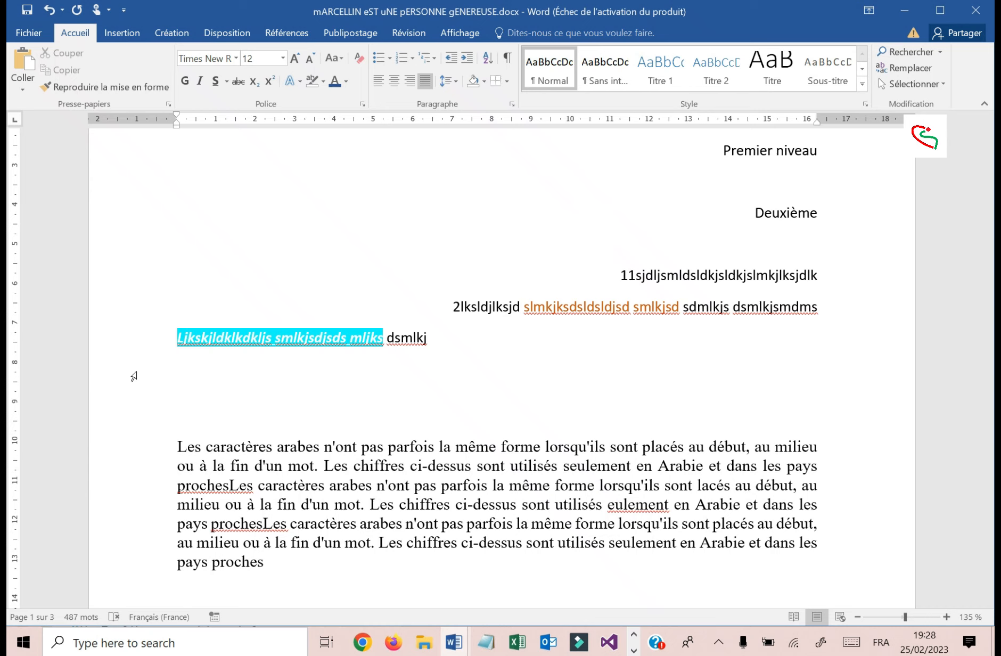
key(Delete)
key(Delete)
key(Delete)
key(Delete)
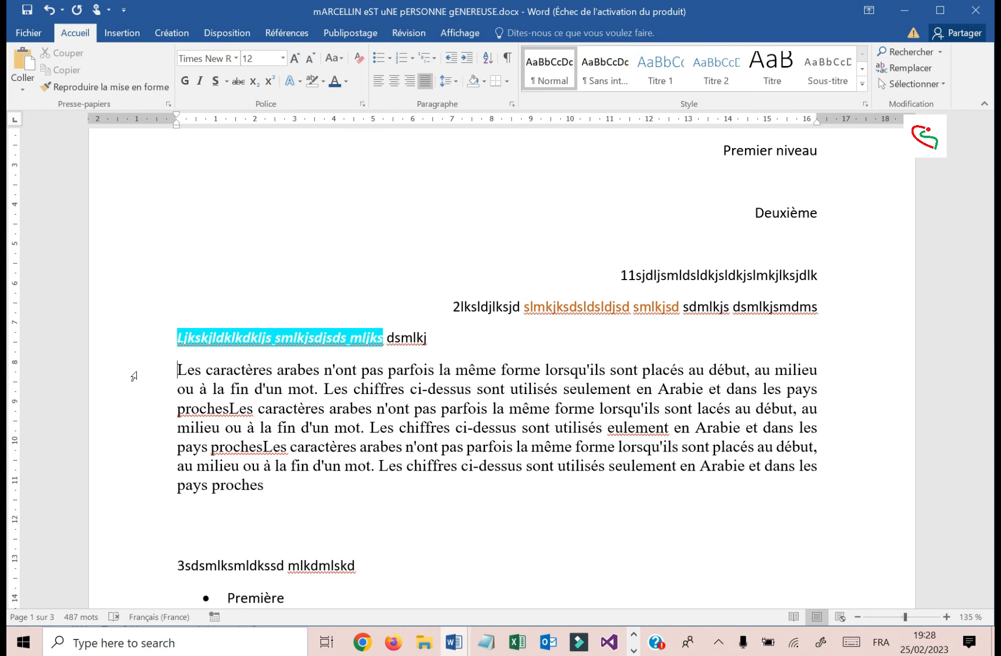
Step: Enter a person's first name on the empty line below the paragraph and shift it right with leading spaces
click(251, 527)
text(marcellin)
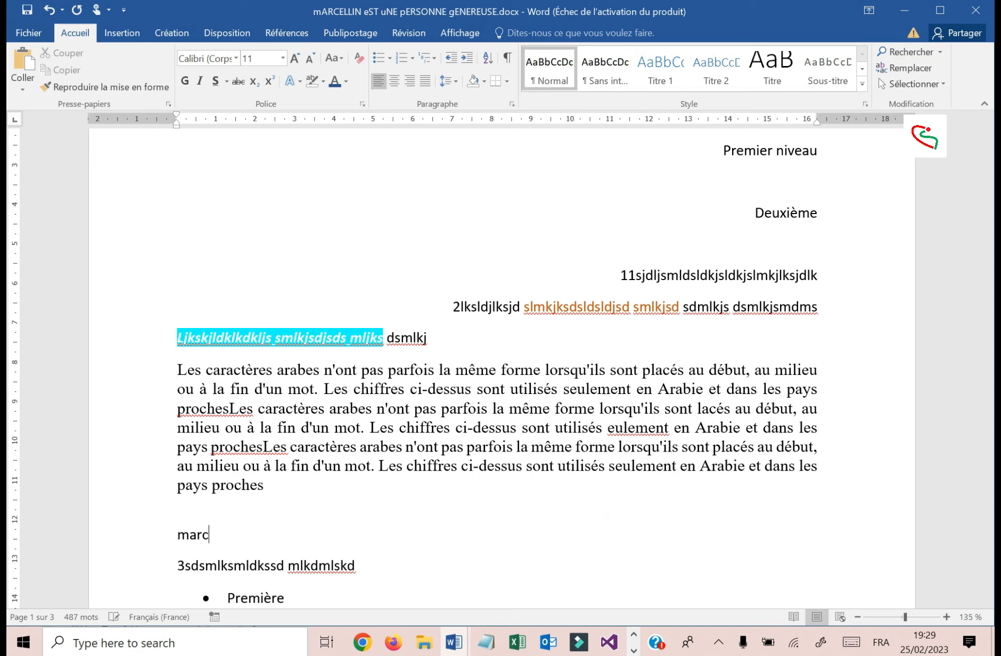
click(177, 534)
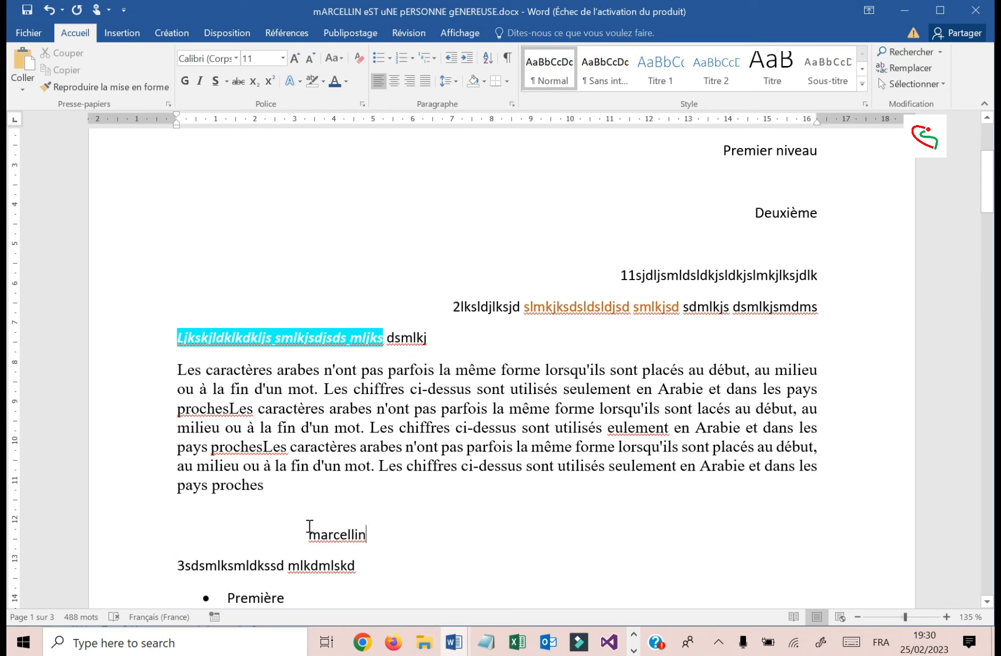
Step: Remove all the leading spaces before the first name so that its line starts at the left margin
key(BackSpace)
key(BackSpace)
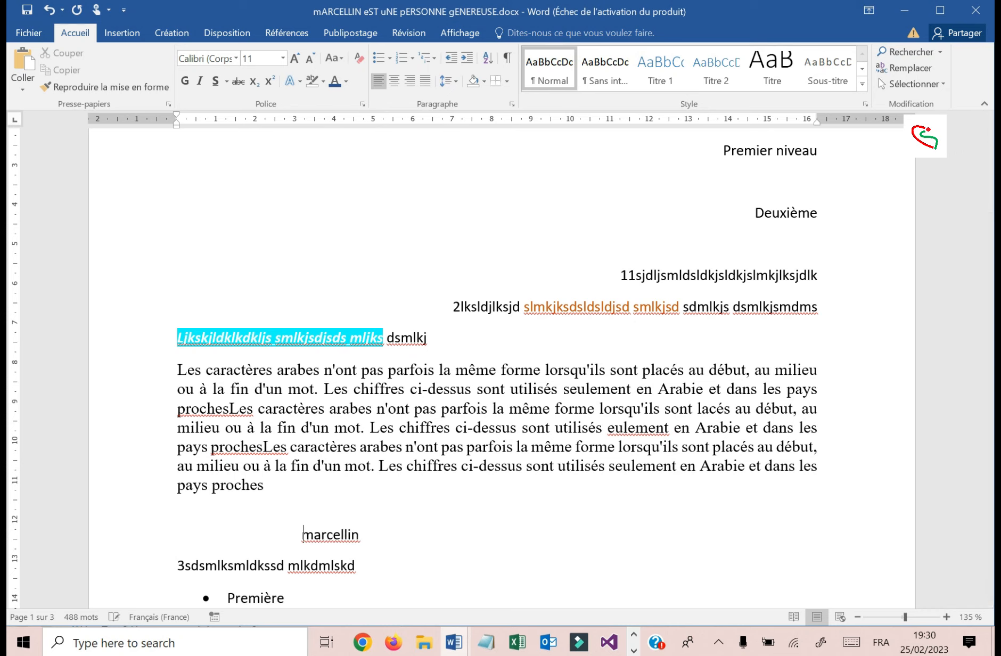
key(BackSpace)
key(BackSpace)
key(BackSpace)
key(BackSpace)
key(BackSpace)
key(BackSpace)
key(BackSpace)
key(BackSpace)
key(BackSpace)
key(BackSpace)
key(BackSpace)
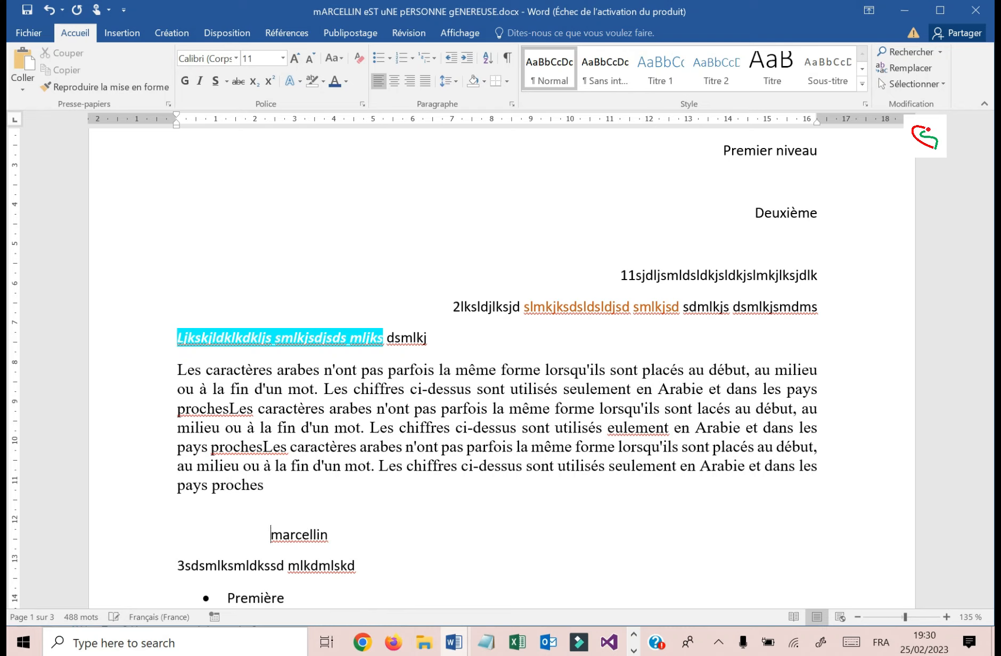
key(BackSpace)
key(BackSpace)
key(BackSpace)
key(BackSpace)
key(BackSpace)
key(BackSpace)
key(BackSpace)
key(BackSpace)
key(BackSpace)
key(BackSpace)
key(BackSpace)
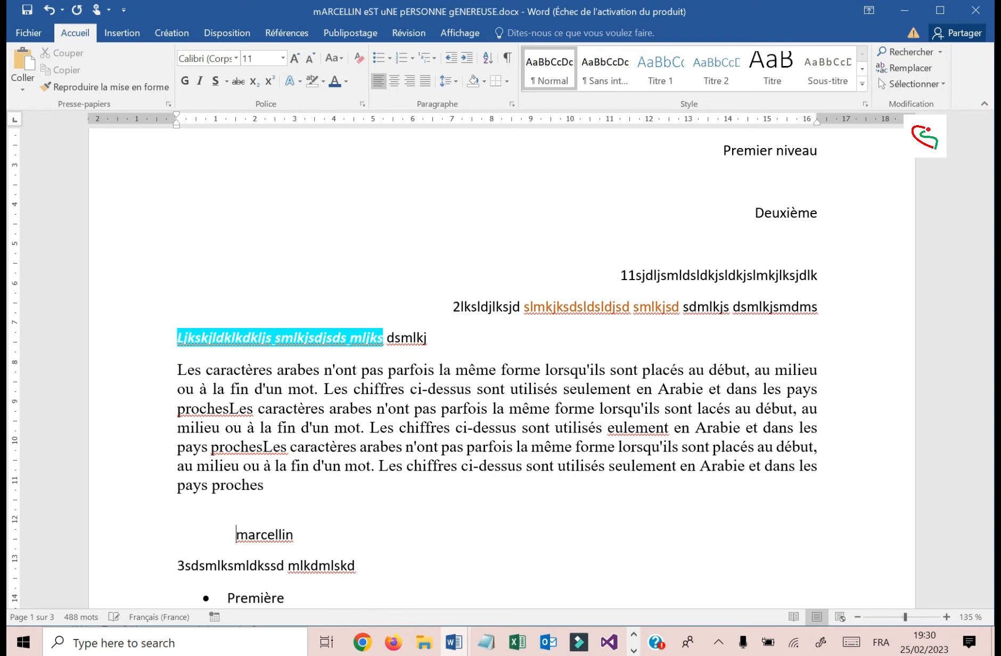
key(BackSpace)
key(BackSpace)
key(BackSpace)
key(BackSpace)
key(BackSpace)
key(BackSpace)
key(BackSpace)
key(BackSpace)
key(BackSpace)
key(BackSpace)
key(BackSpace)
key(BackSpace)
key(BackSpace)
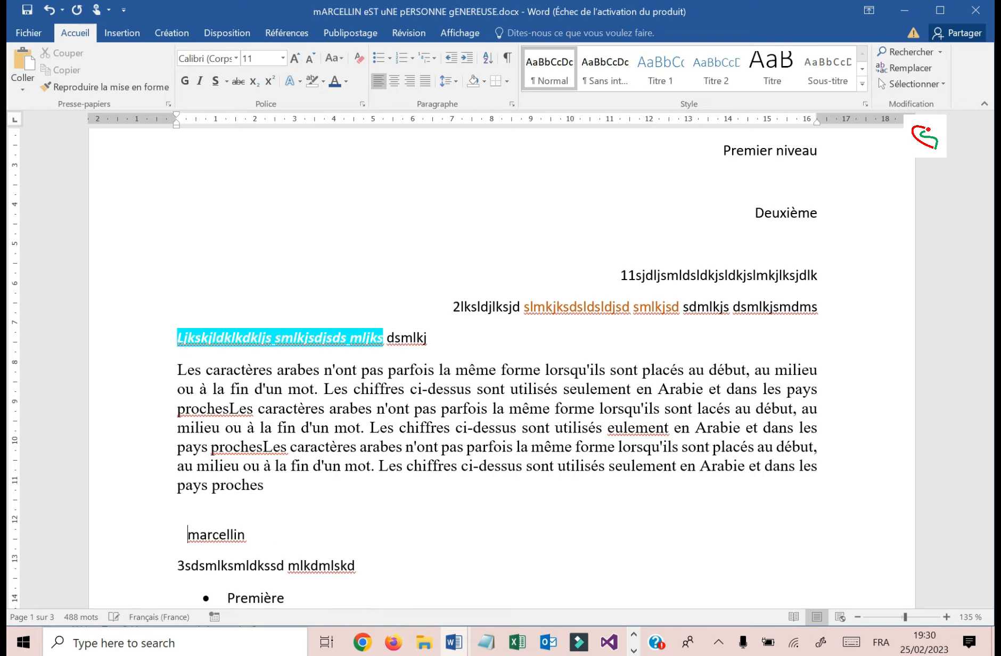
key(BackSpace)
key(BackSpace)
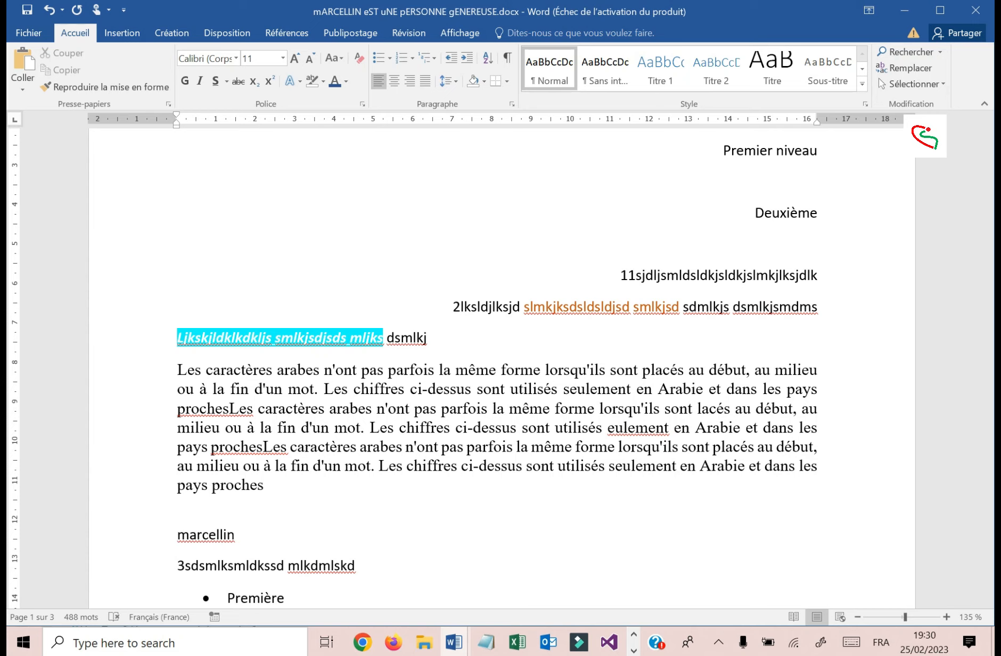
Step: Indent the first-name line by successive tab stops to about 10 cm on the ruler
key(Tab)
key(Tab)
key(Tab)
key(Tab)
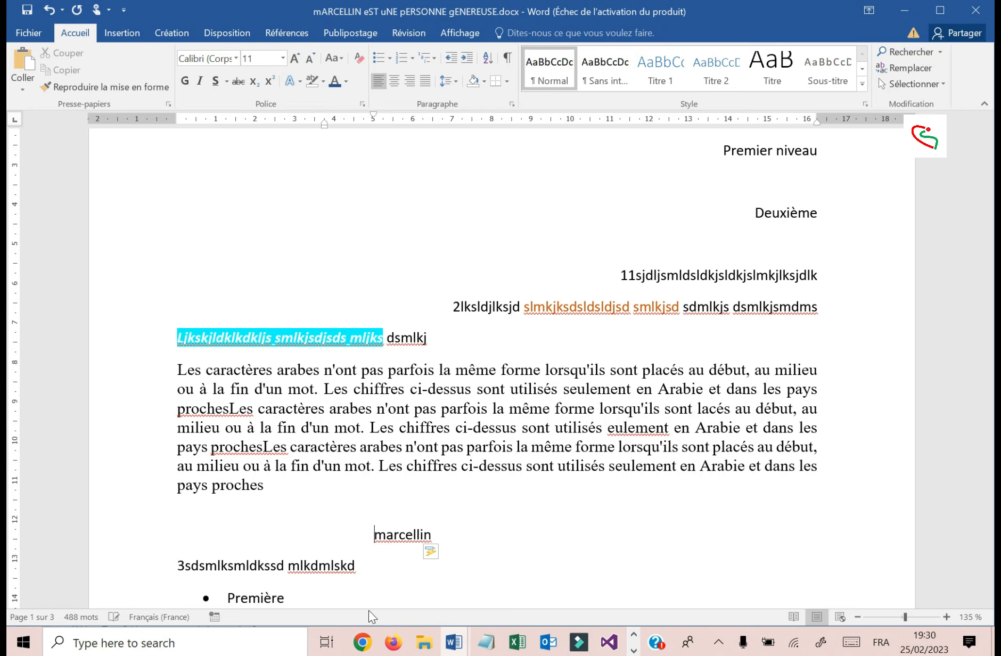
key(Tab)
key(Tab)
key(Tab)
key(Tab)
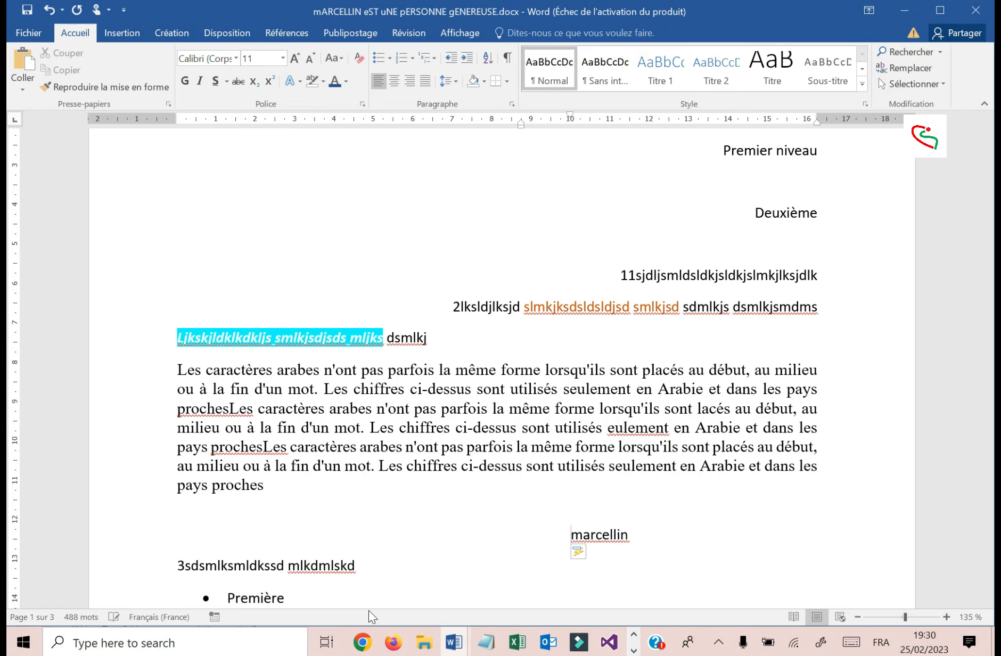
key(Tab)
Step: Reverse the tab indents on the first-name line one level at a time, back to the left margin
key(shift+Tab)
key(shift+Tab)
key(shift+Tab)
key(shift+Tab)
key(shift+Tab)
key(shift+Tab)
key(shift+Tab)
key(shift+Tab)
key(shift+Tab)
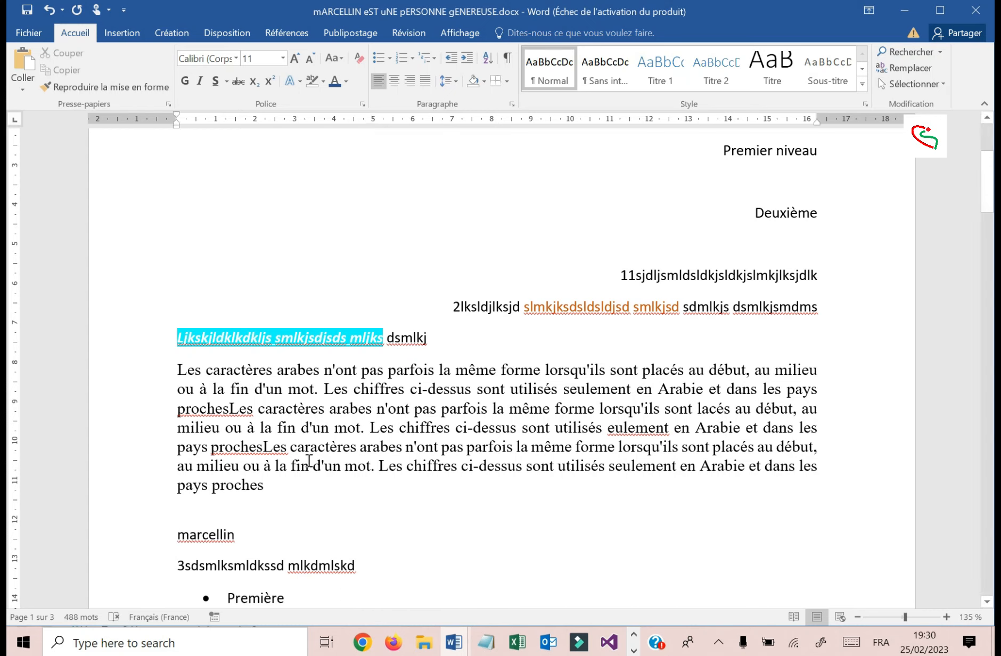
Step: Place the cursor on the empty line below "msdjkls" and look up the command for adding a blank page
click(122, 33)
scroll(299, 507, down, 6)
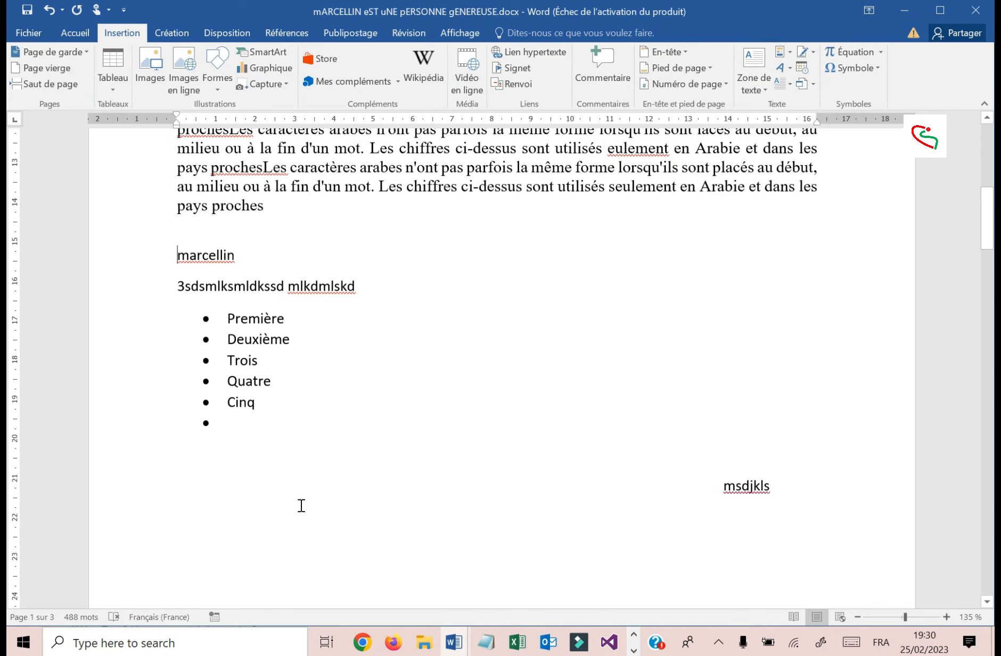
click(191, 400)
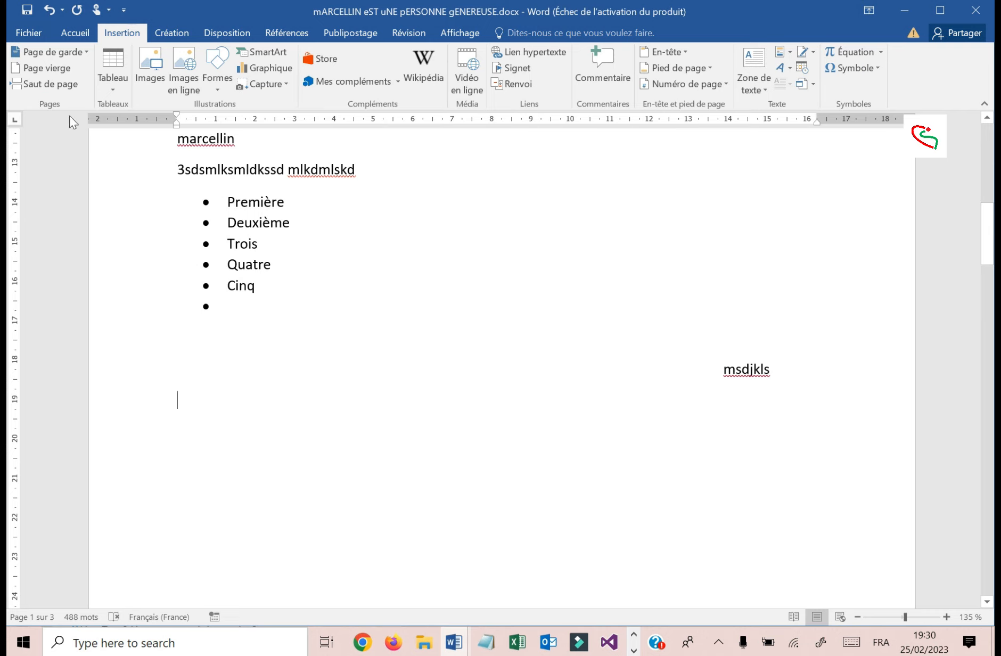
click(58, 67)
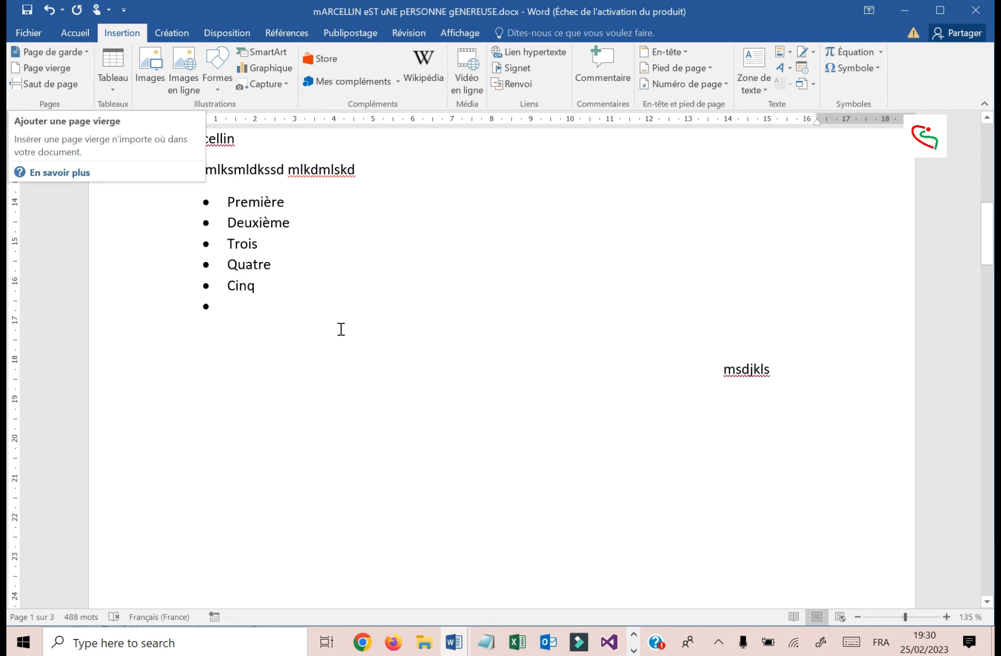
Step: Look through the document's existing pages from the first to the last and check the page count
scroll(342, 346, down, 20)
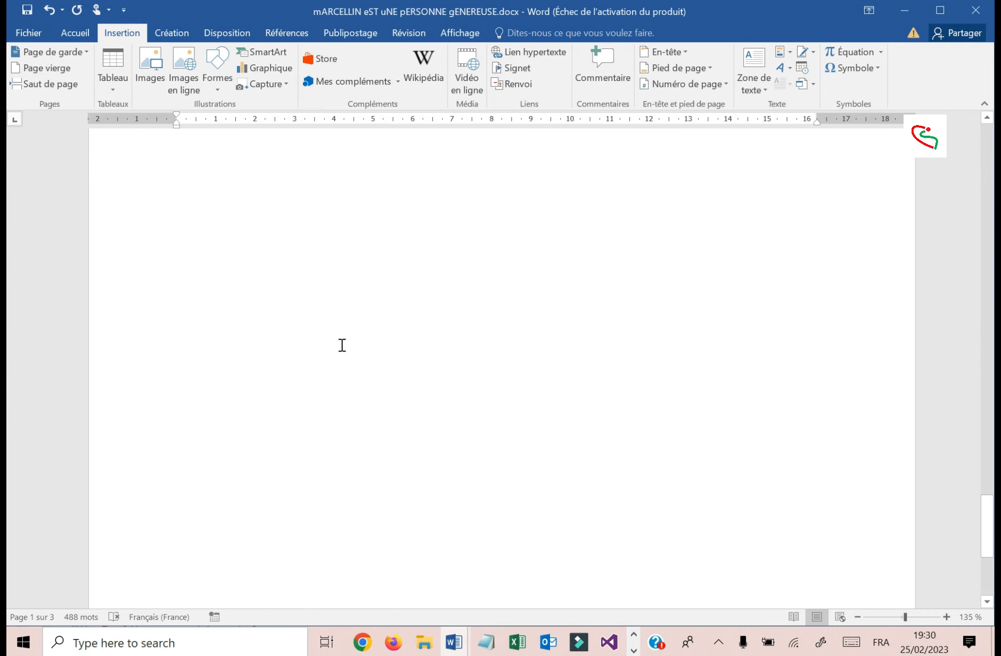
scroll(340, 344, up, 10)
scroll(338, 343, down, 15)
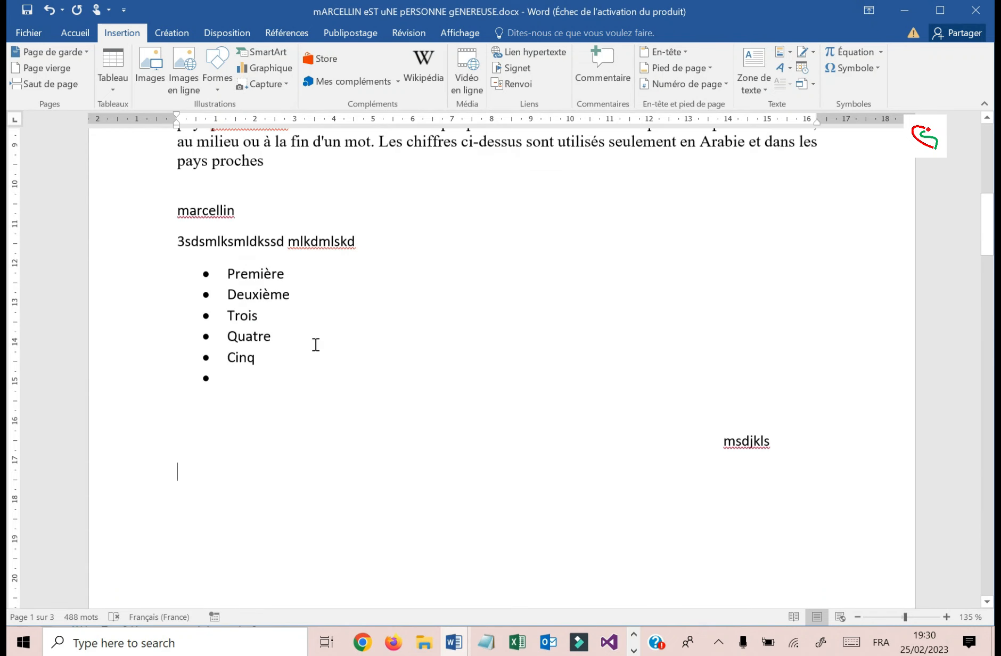
scroll(312, 344, up, 2)
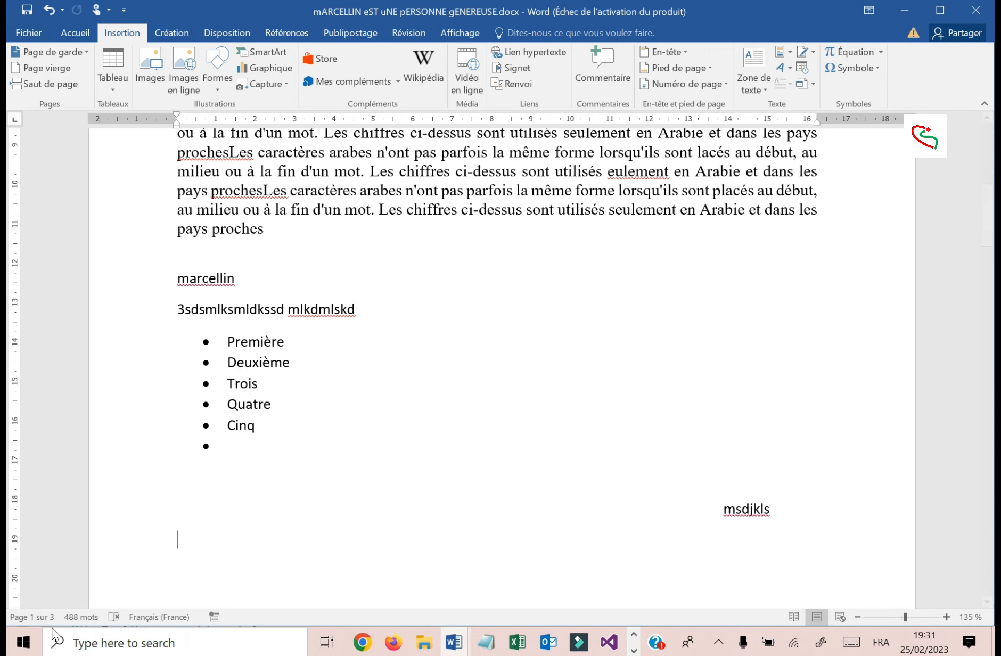
scroll(469, 514, up, 8)
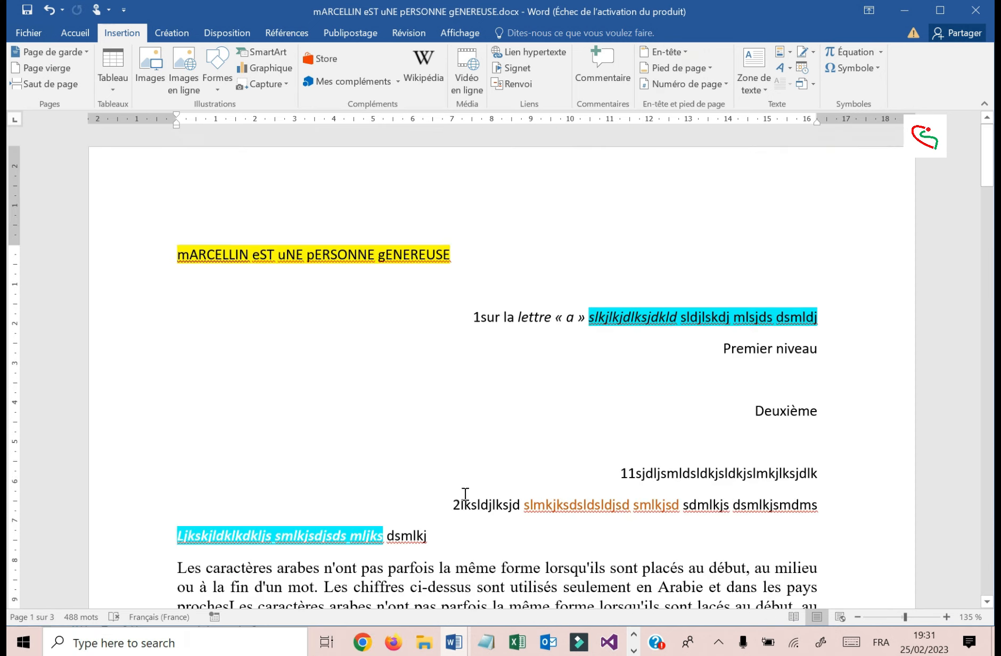
scroll(464, 496, down, 16)
scroll(288, 496, up, 10)
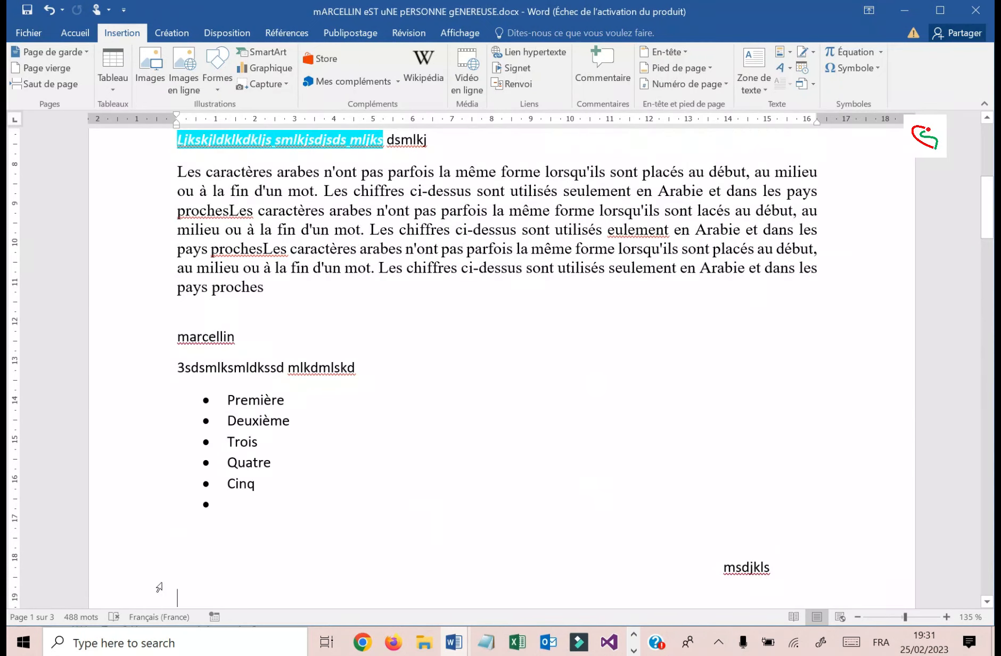
scroll(400, 458, down, 12)
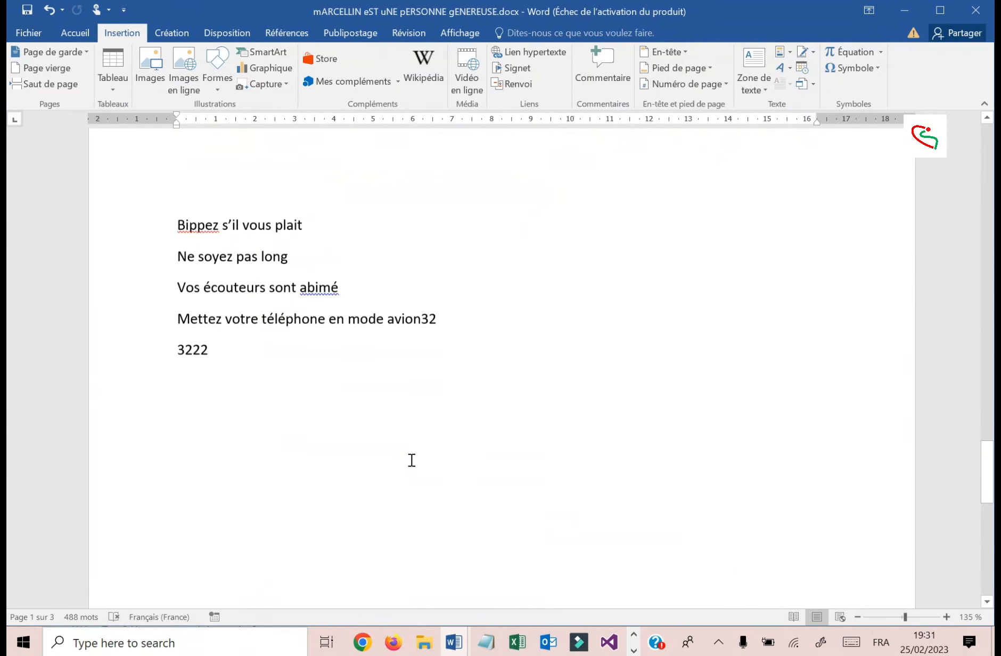
scroll(407, 475, up, 3)
scroll(400, 484, up, 3)
scroll(404, 479, down, 1)
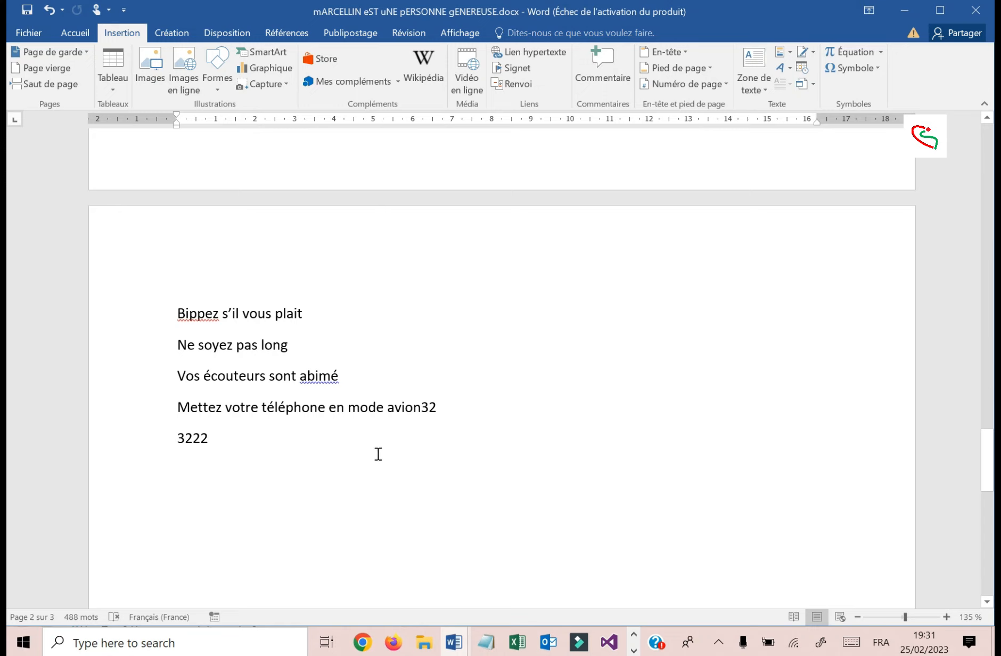
scroll(377, 456, down, 14)
scroll(379, 454, up, 10)
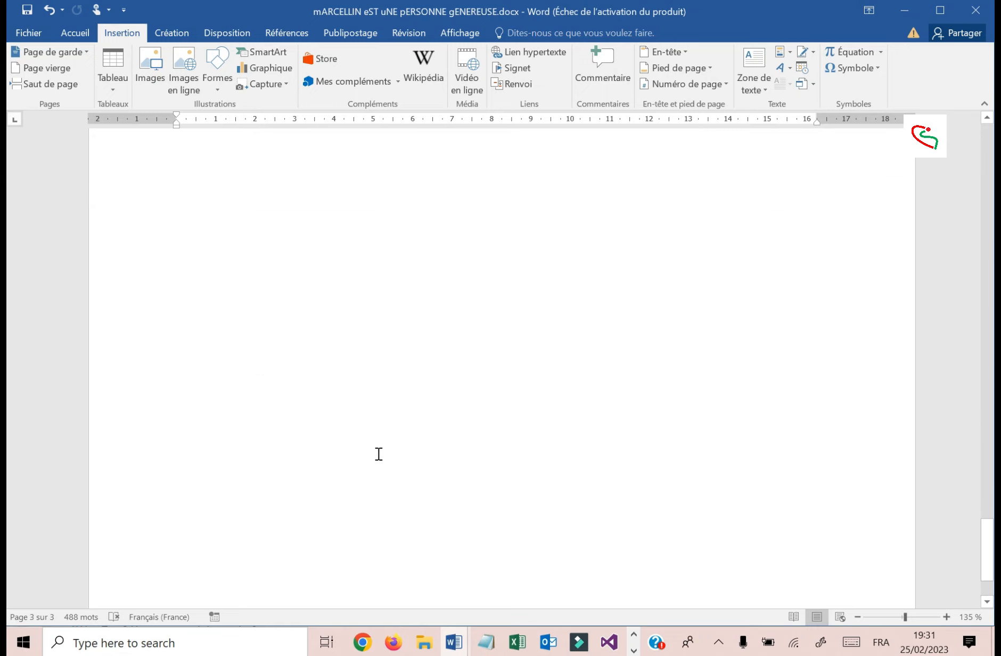
scroll(378, 454, down, 2)
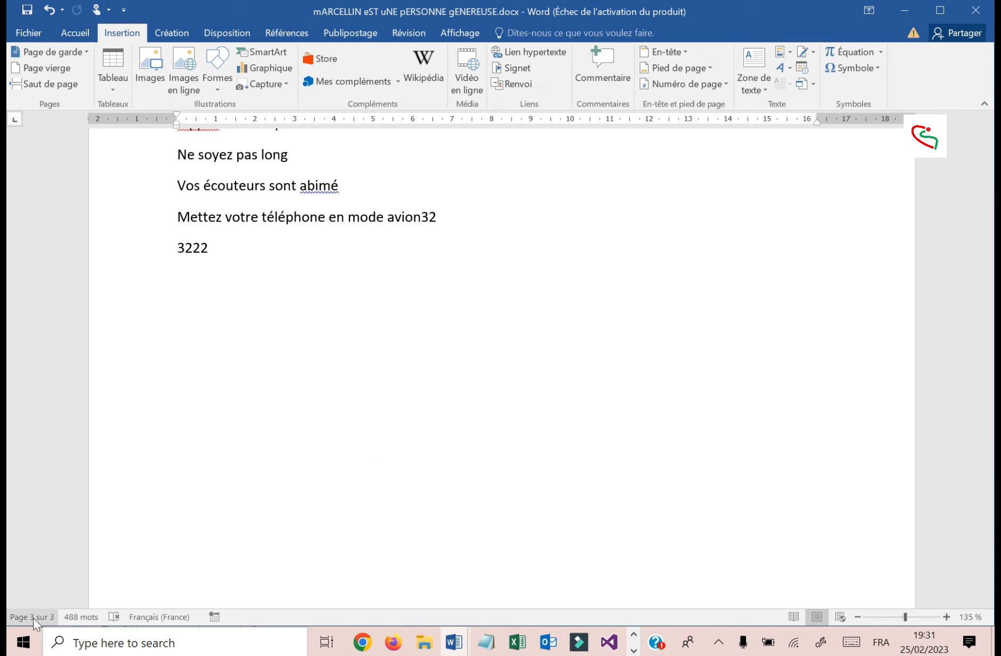
scroll(271, 440, up, 2)
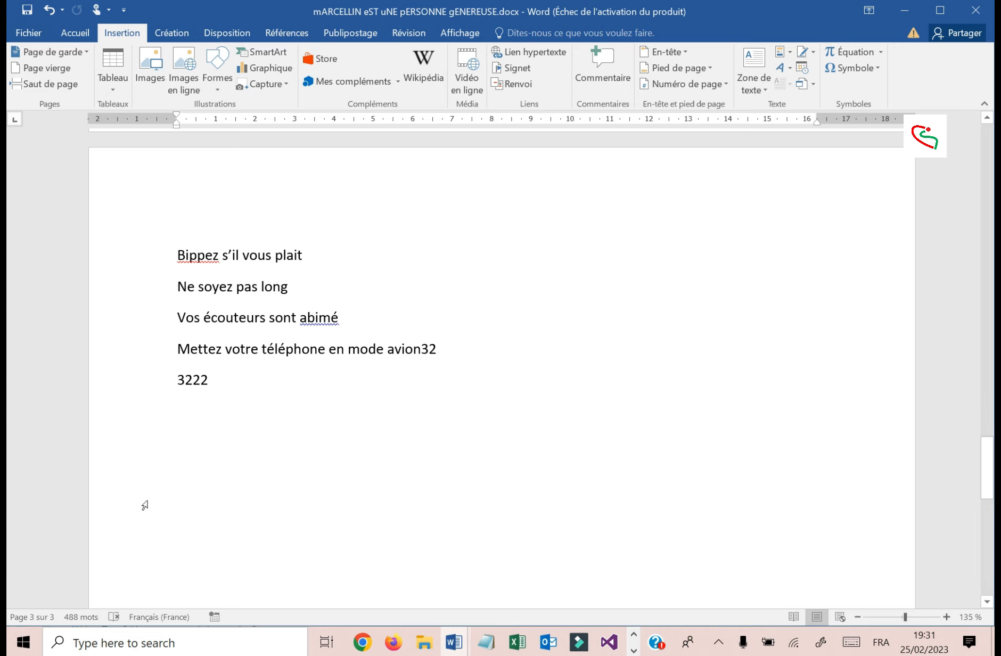
scroll(394, 461, up, 20)
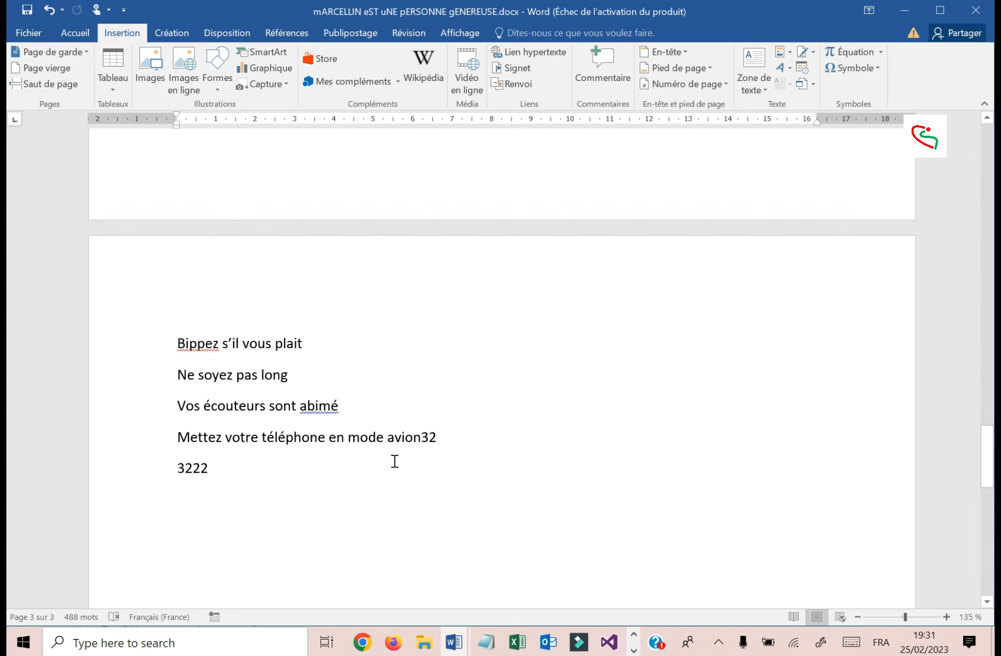
scroll(394, 461, down, 6)
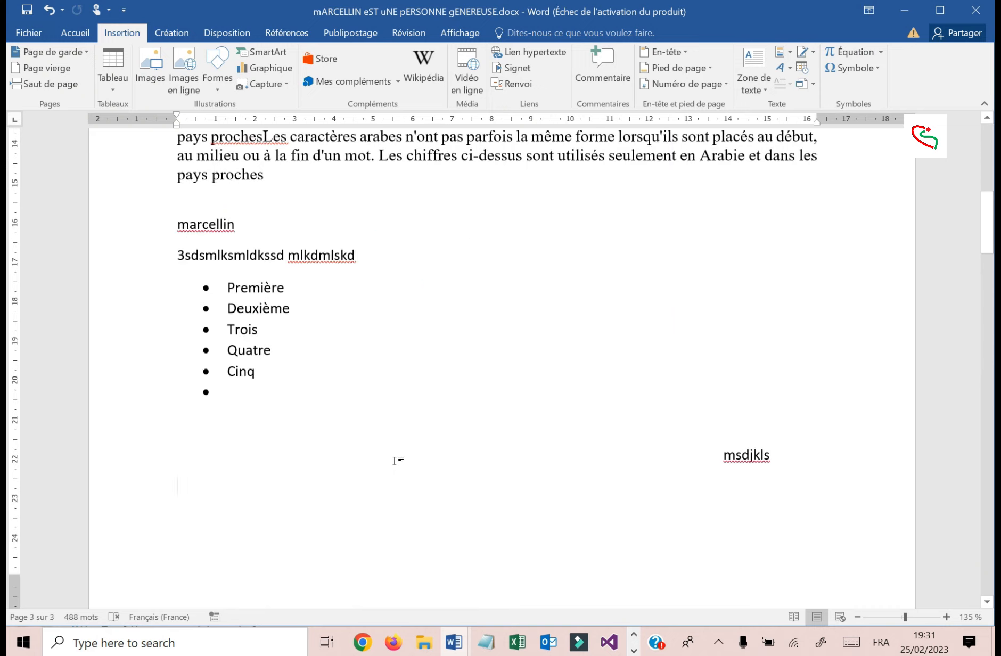
Step: Insert a blank page at the empty line below "msdjkls"
click(188, 338)
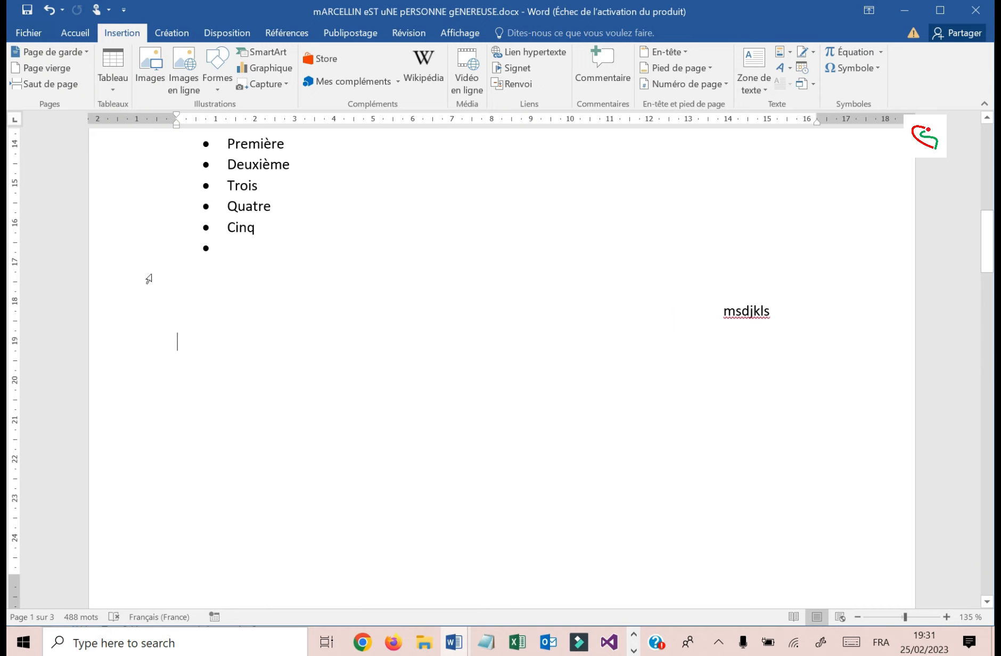
scroll(263, 307, up, 3)
scroll(264, 308, up, 10)
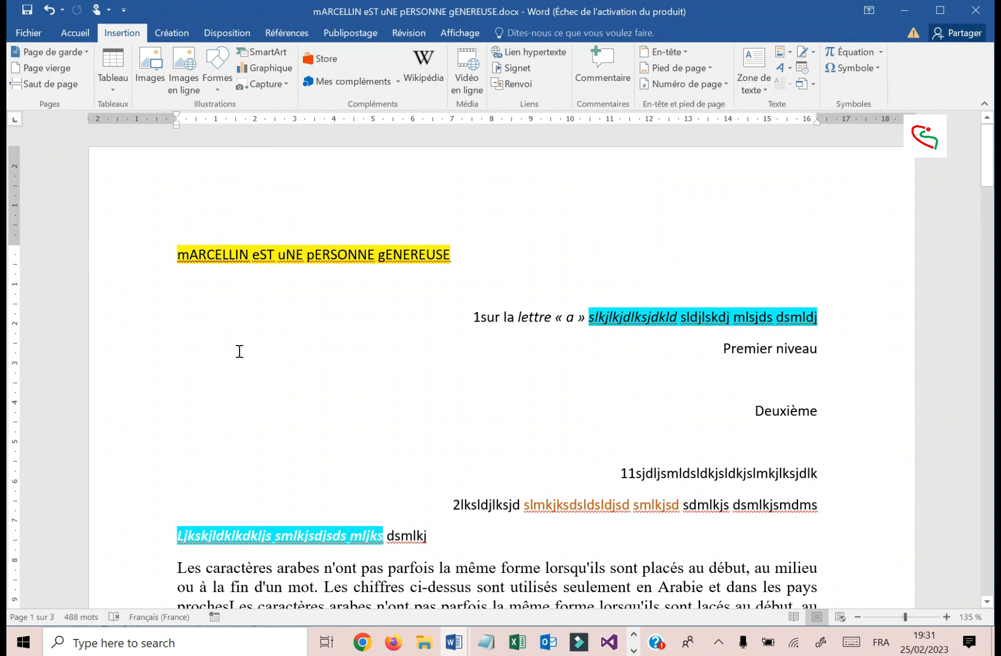
click(38, 73)
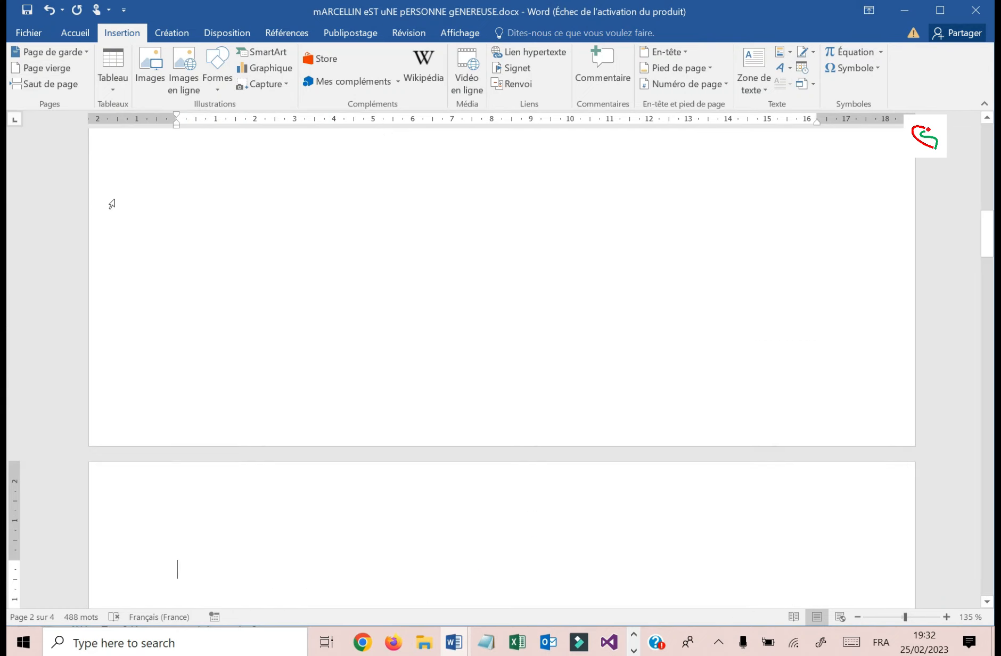
Step: Examine the inserted blank page and the text that comes before and after it
scroll(247, 505, down, 10)
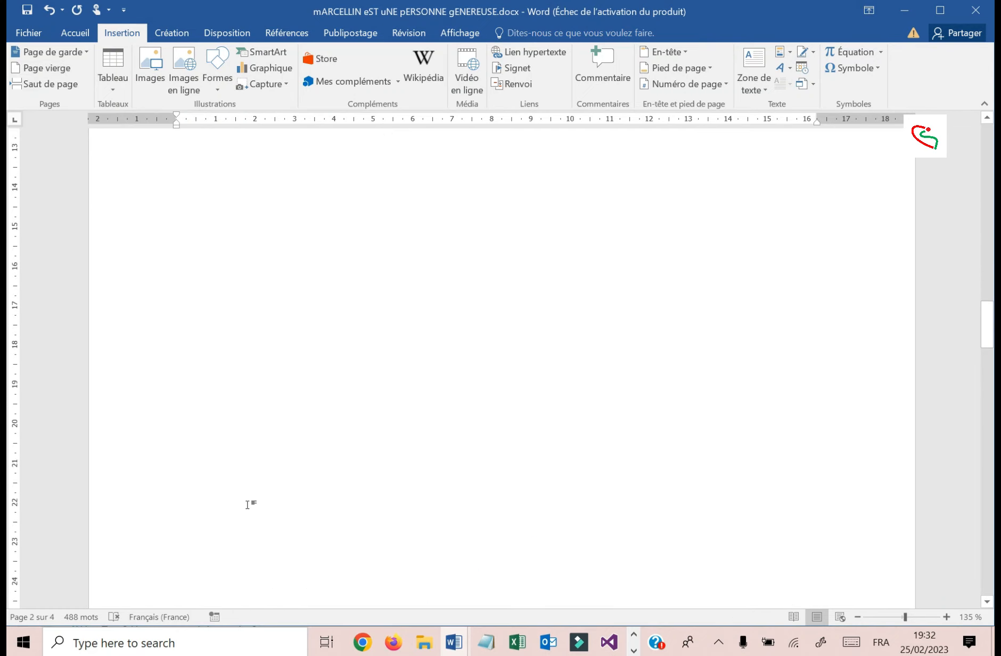
scroll(248, 504, down, 1)
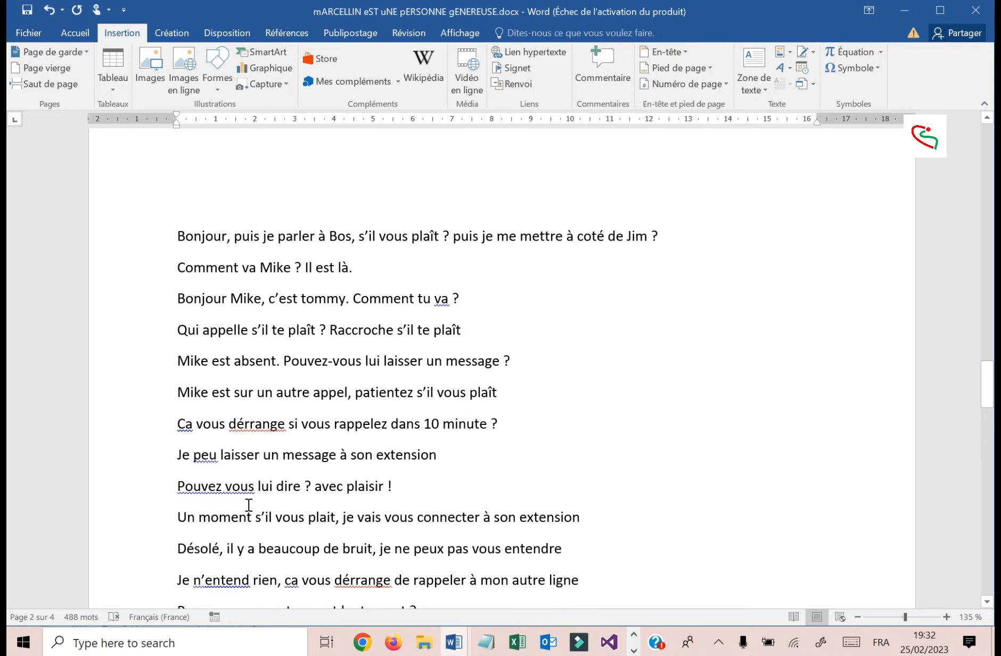
scroll(249, 505, up, 15)
scroll(249, 504, up, 10)
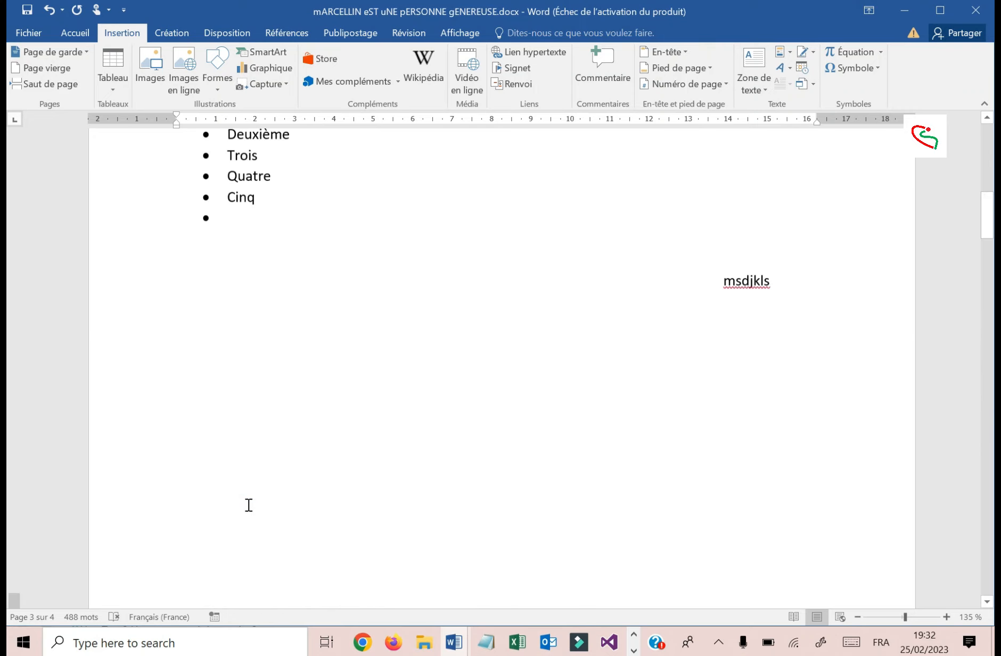
scroll(248, 504, down, 15)
scroll(247, 504, down, 20)
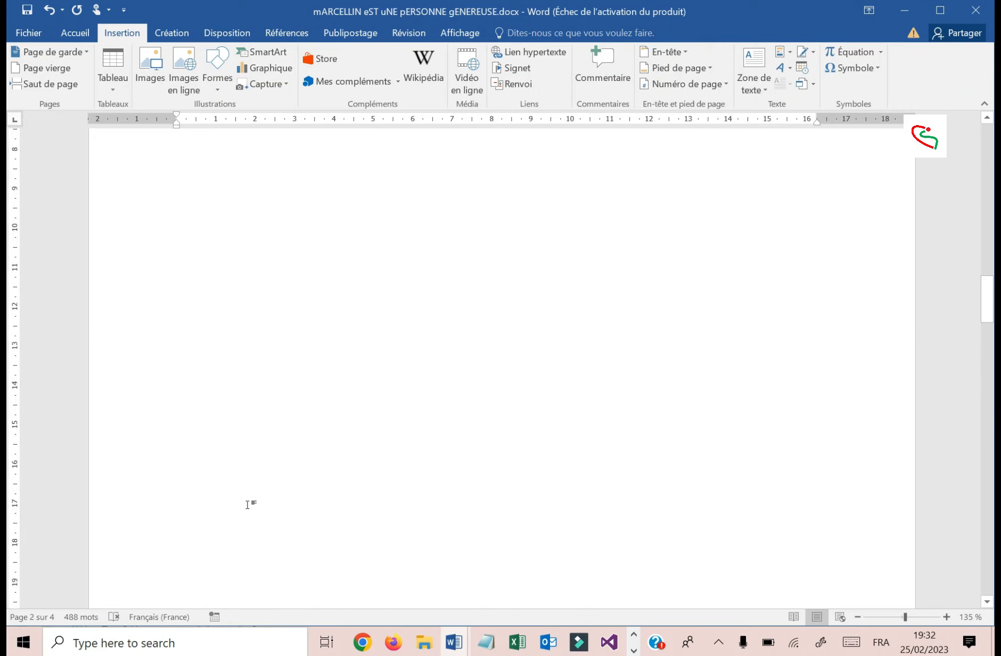
scroll(248, 504, down, 3)
scroll(248, 504, up, 18)
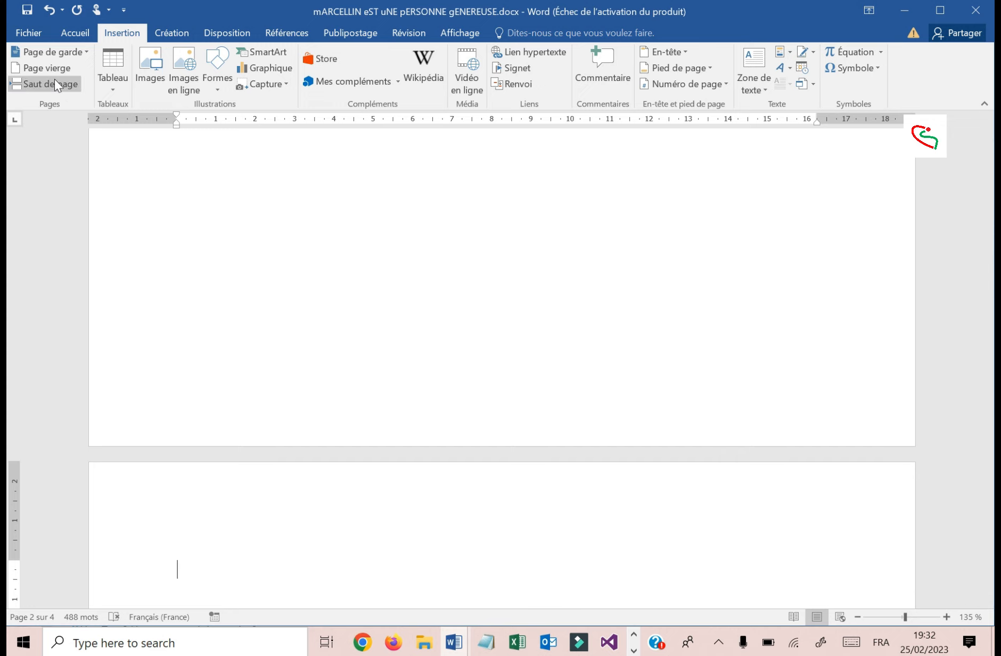
scroll(336, 291, up, 6)
scroll(336, 291, down, 2)
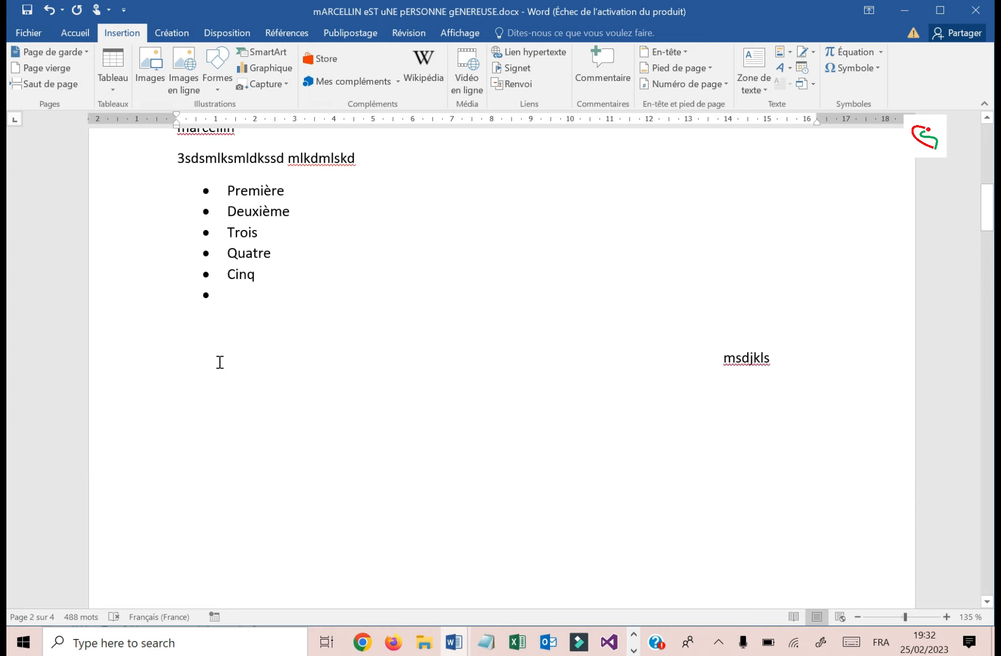
Step: Select the text from "Les caractères arabes" through "3sdsmlksmldkssd mlkdmlskd" and look at the page that follows it
click(158, 374)
click(421, 476)
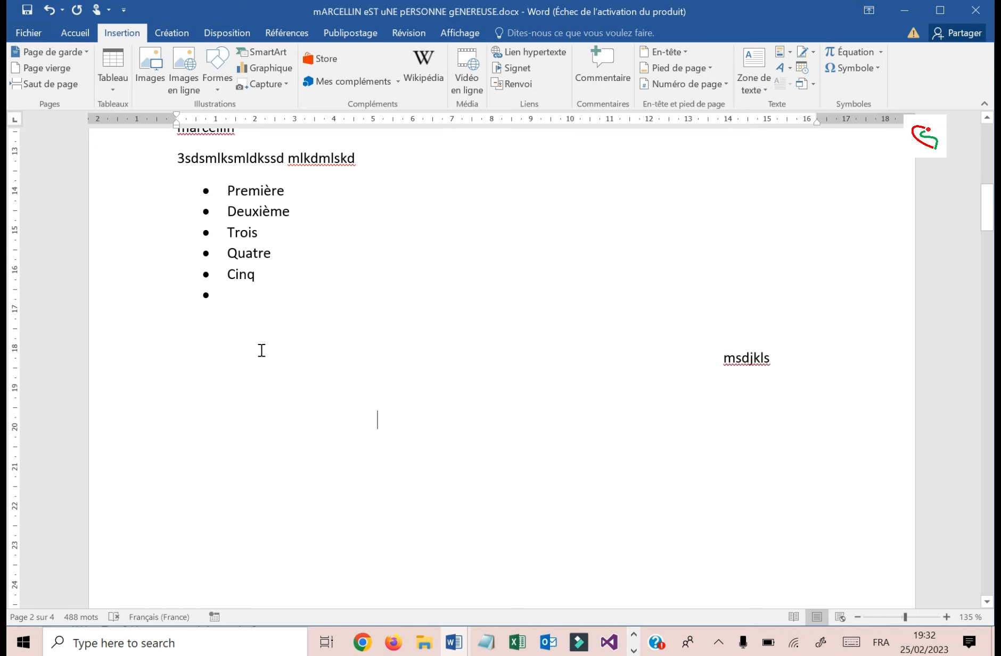
scroll(280, 298, up, 7)
scroll(284, 302, down, 3)
scroll(284, 302, up, 3)
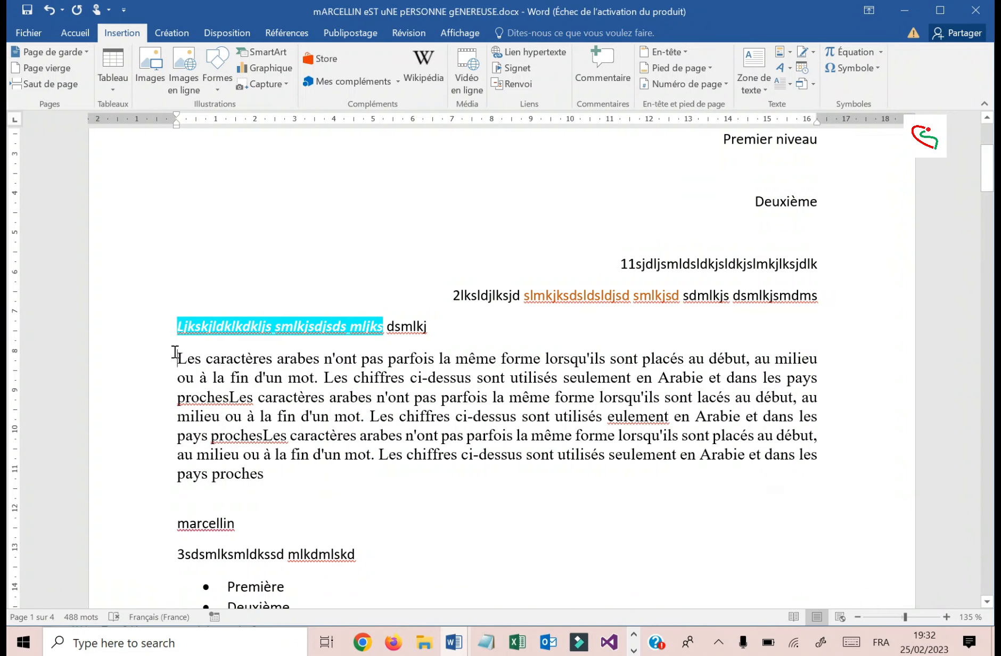
drag(177, 352, 388, 575)
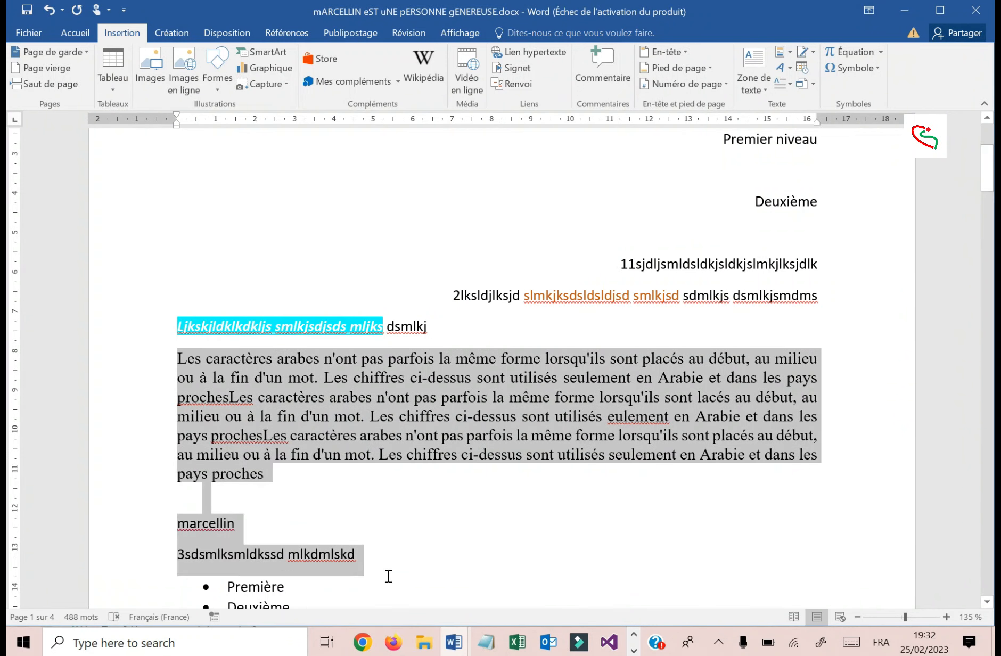
scroll(390, 492, down, 8)
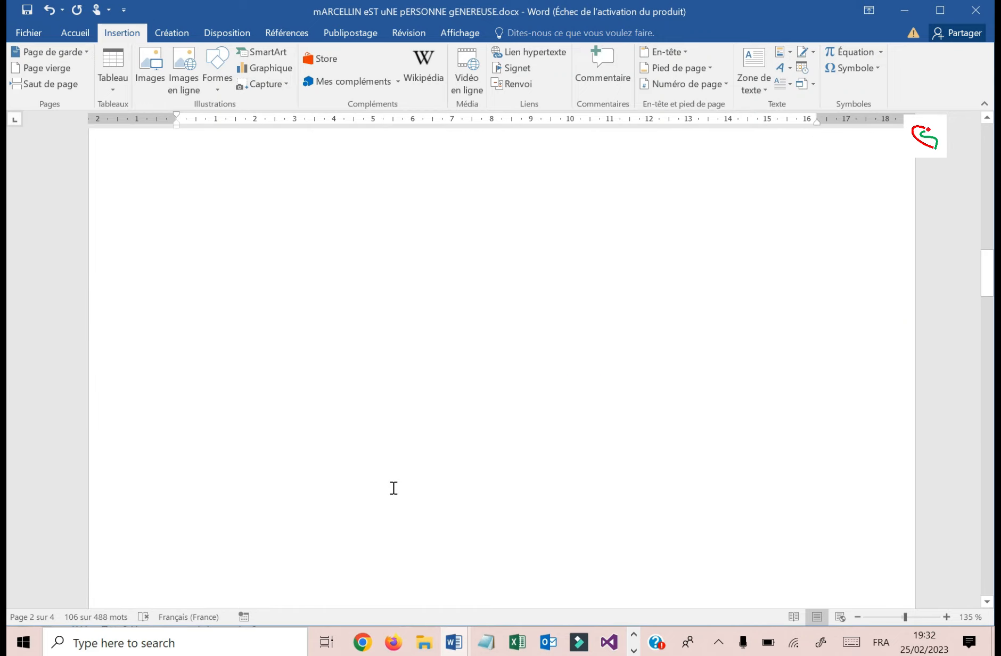
scroll(393, 487, up, 10)
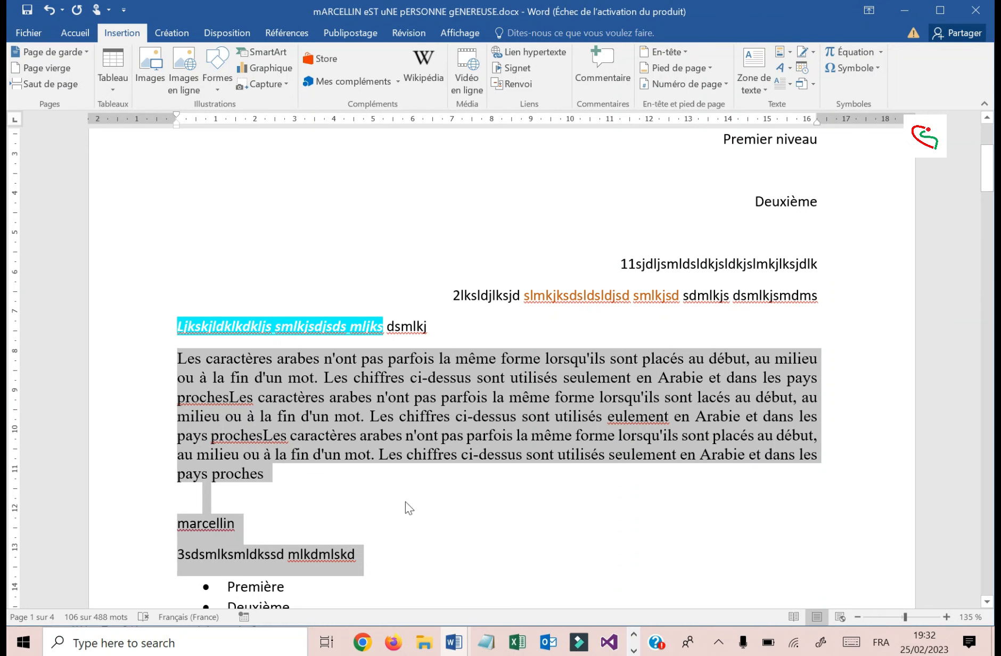
Step: Insert a page break directly before the paragraph beginning "Les caractères arabes"
click(177, 362)
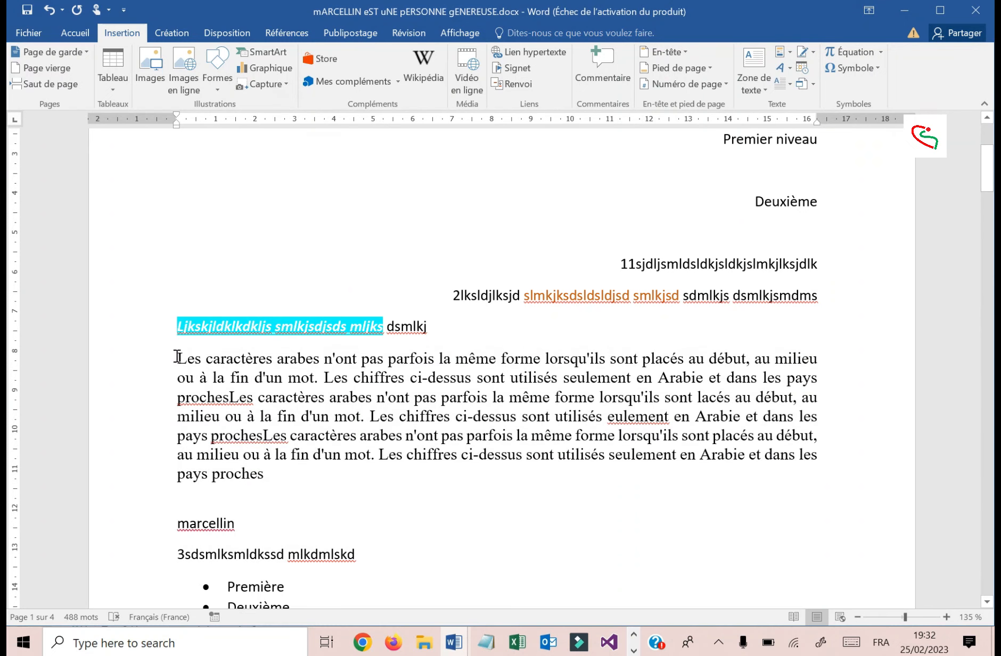
drag(179, 358, 416, 569)
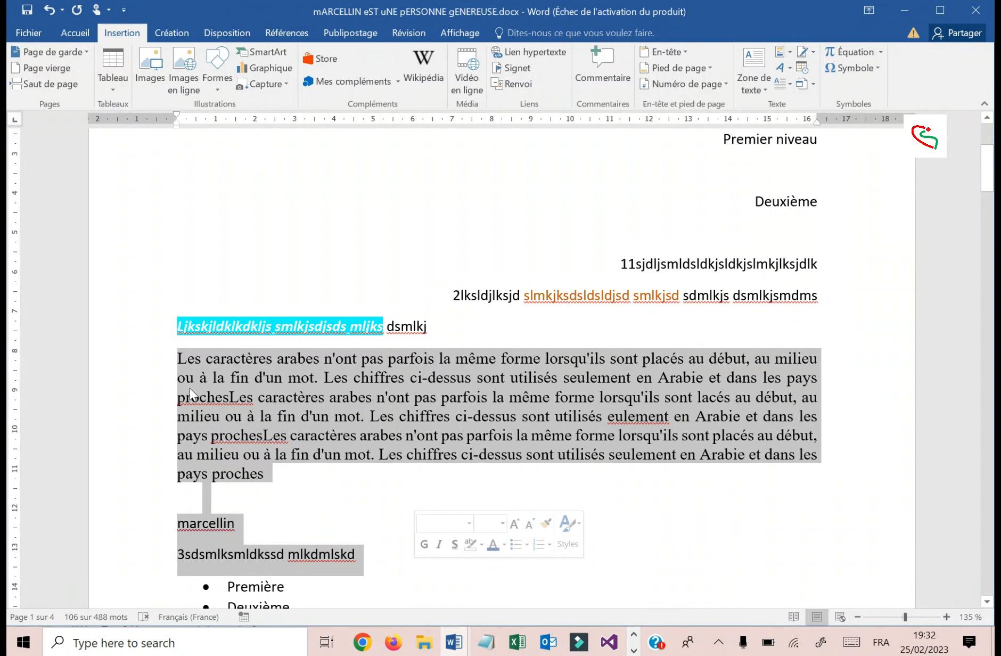
click(179, 362)
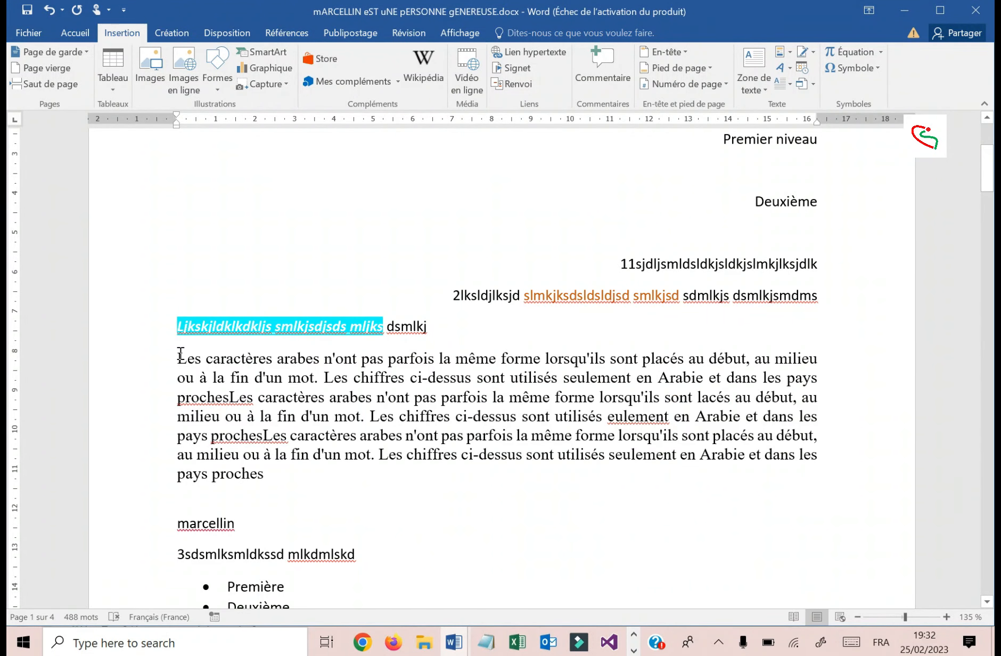
click(44, 86)
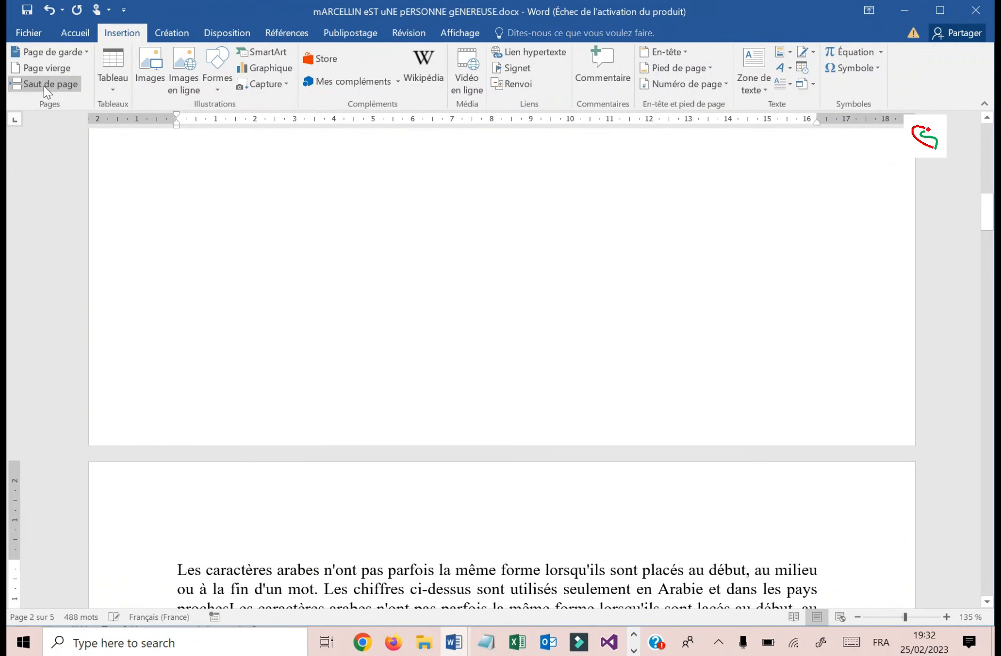
Step: Examine the text before the page break and the text placed on the page after it
scroll(320, 457, up, 6)
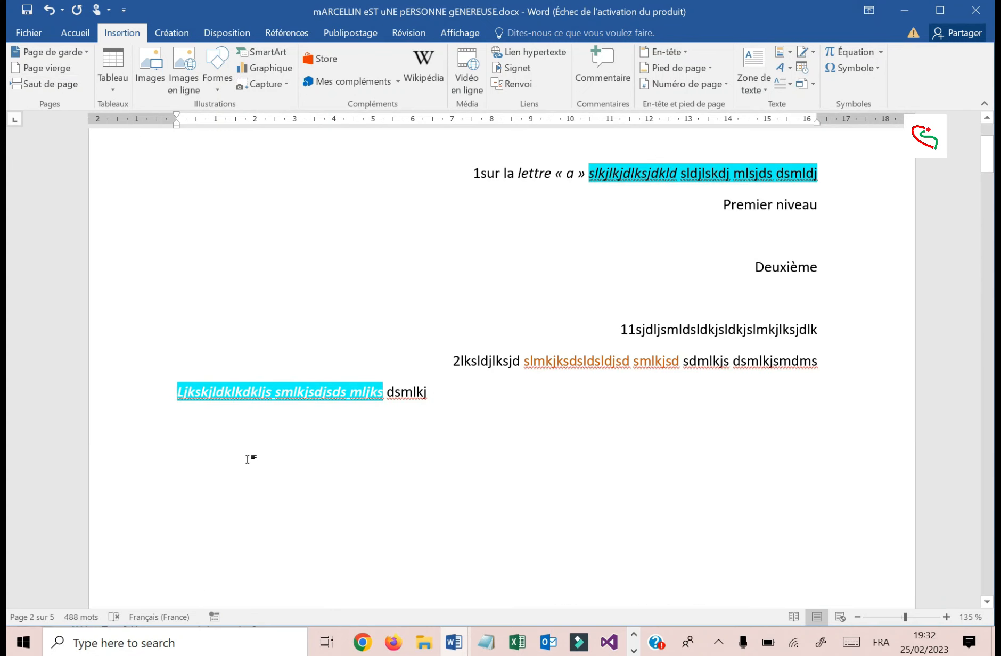
scroll(289, 492, down, 6)
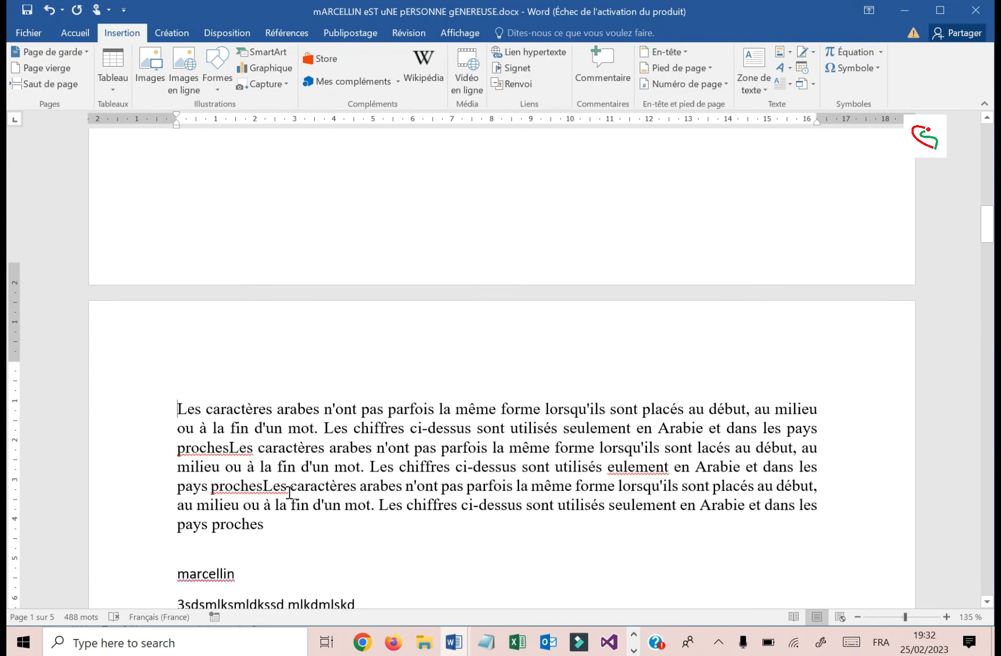
scroll(289, 493, down, 1)
scroll(269, 467, down, 10)
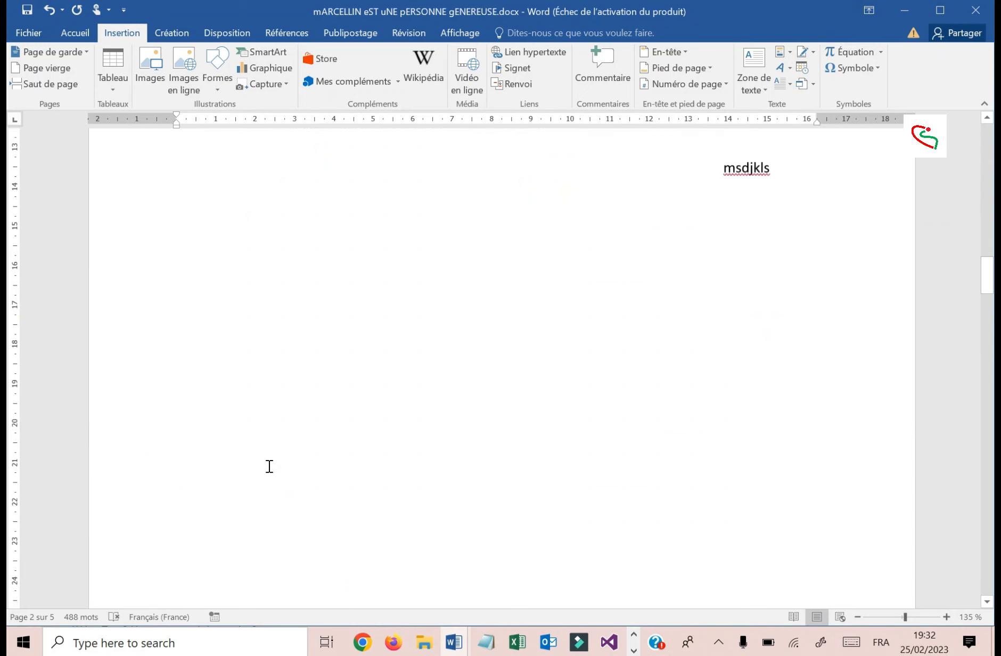
scroll(270, 466, up, 10)
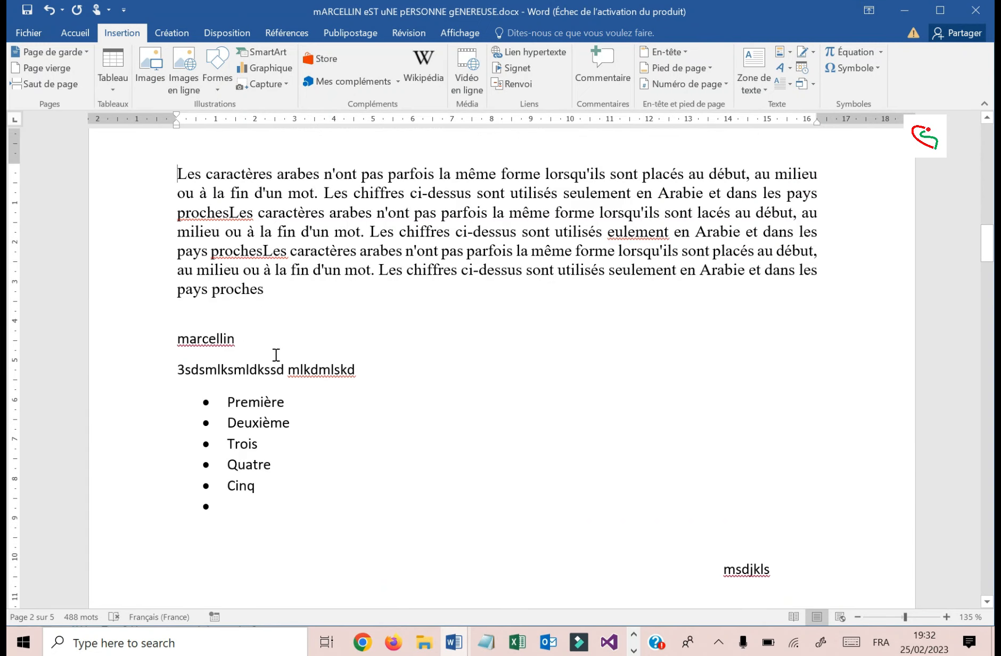
Step: Select the text from "Les caractères arabes" to the "Cinq" bullet and look through the pages down to the "Bonjour" line
drag(177, 172, 322, 491)
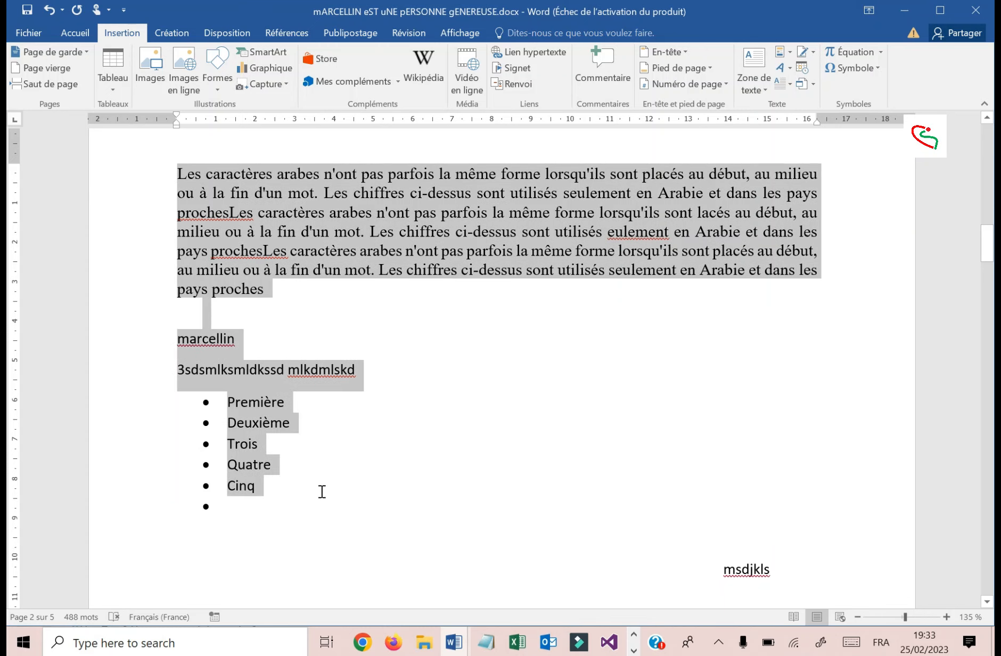
scroll(325, 491, down, 10)
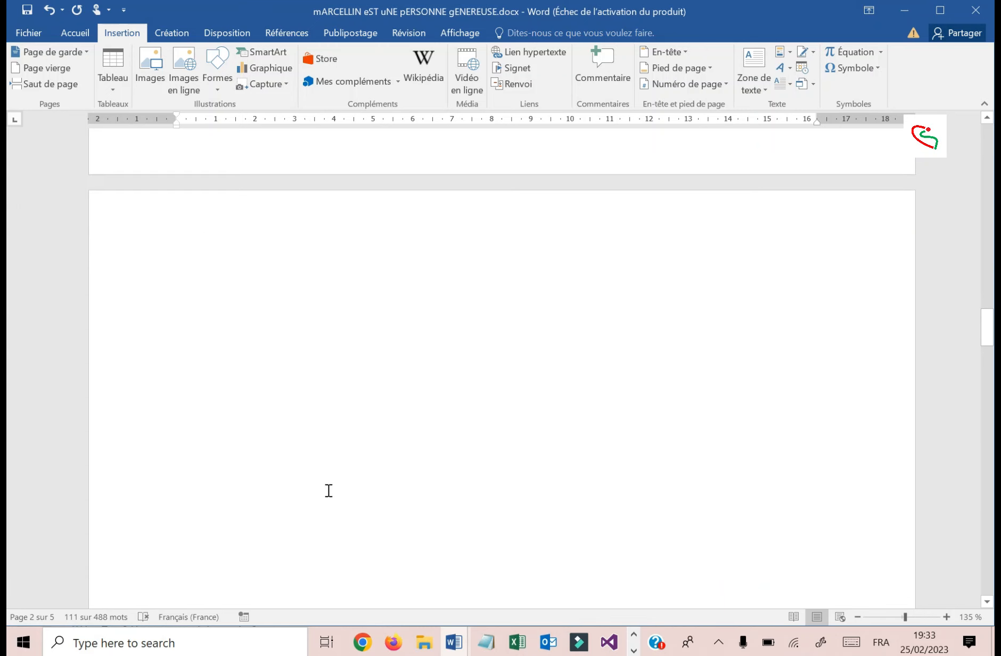
scroll(328, 490, down, 2)
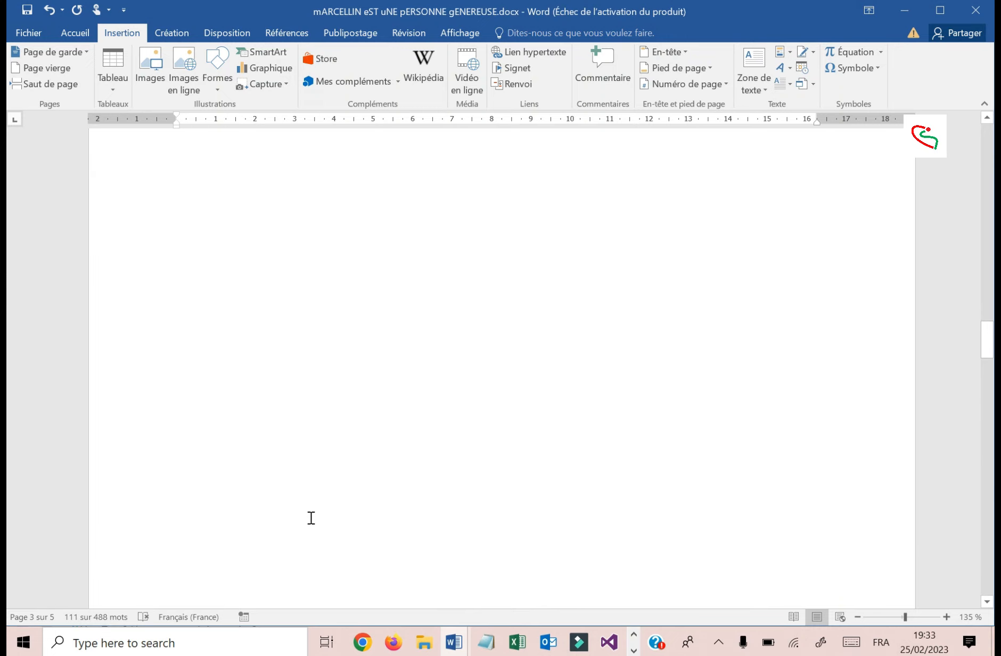
scroll(311, 517, down, 5)
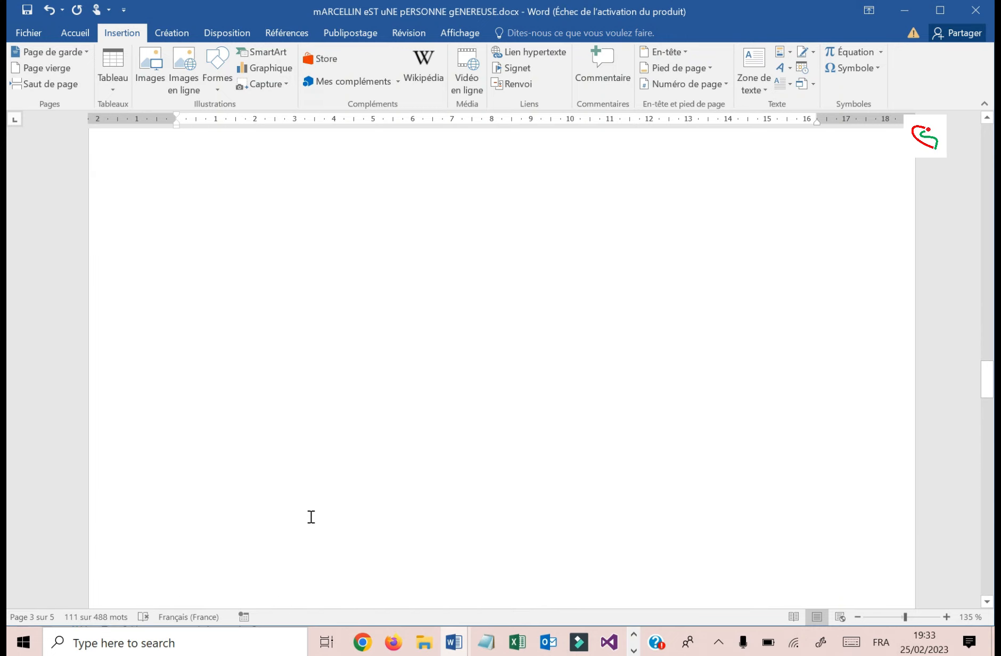
scroll(311, 516, up, 15)
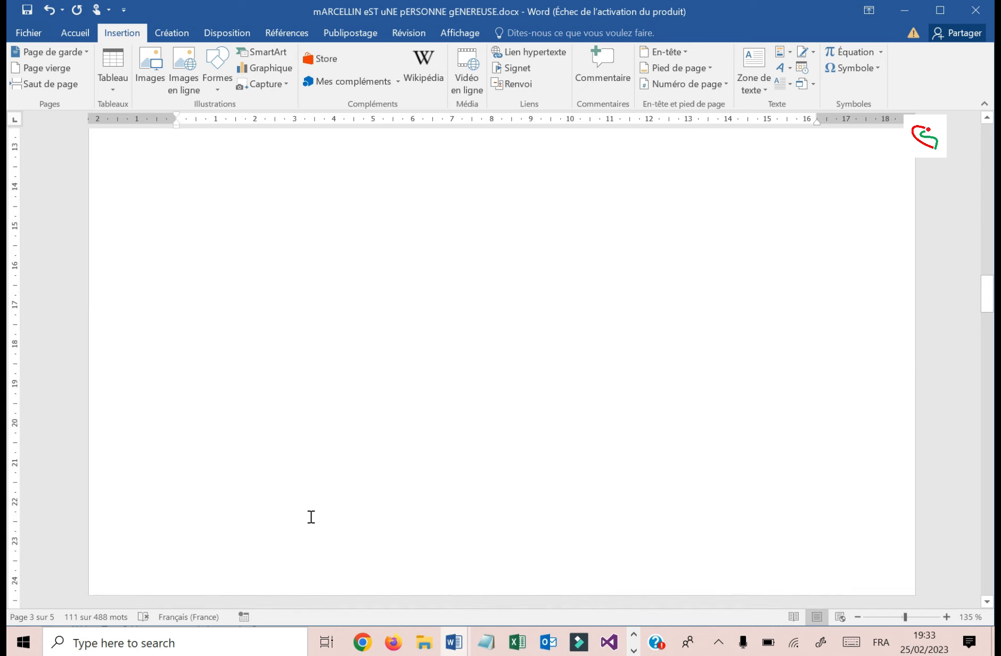
scroll(310, 510, up, 14)
scroll(310, 506, down, 5)
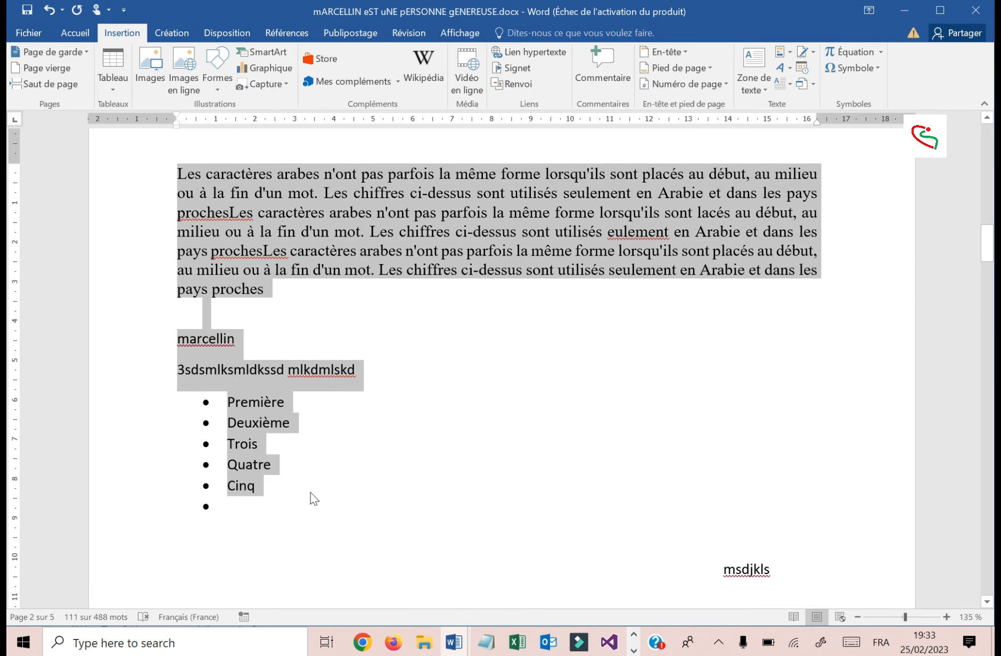
scroll(311, 492, down, 12)
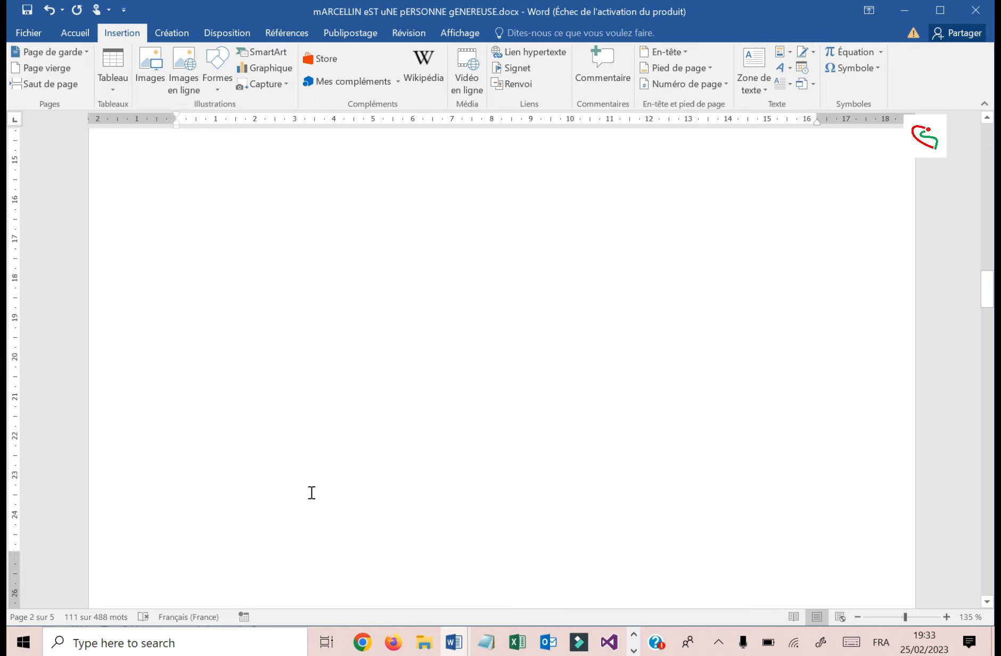
scroll(311, 492, down, 10)
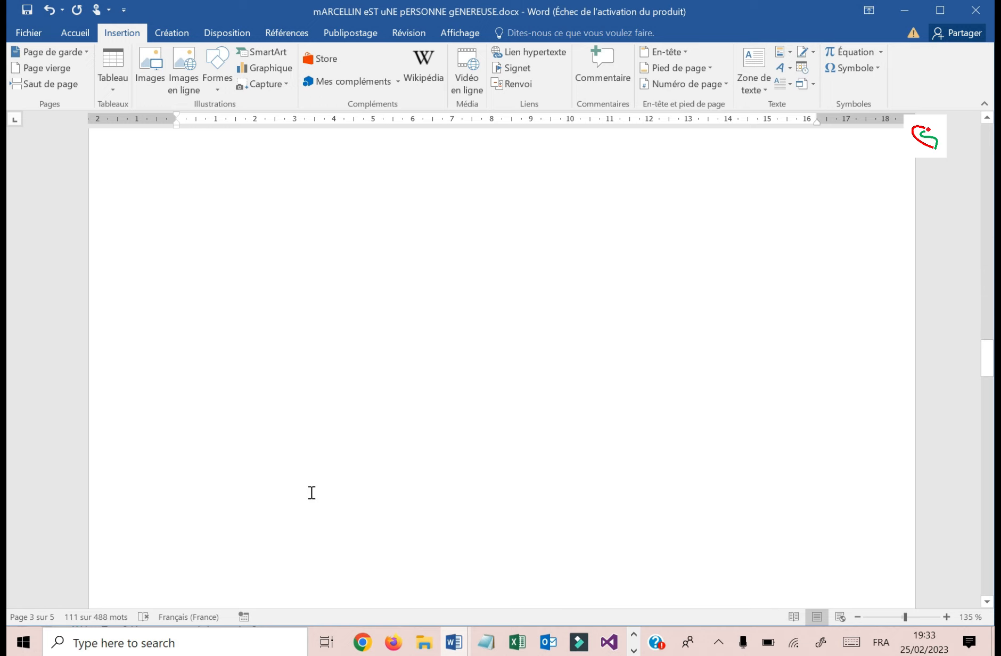
scroll(311, 493, down, 5)
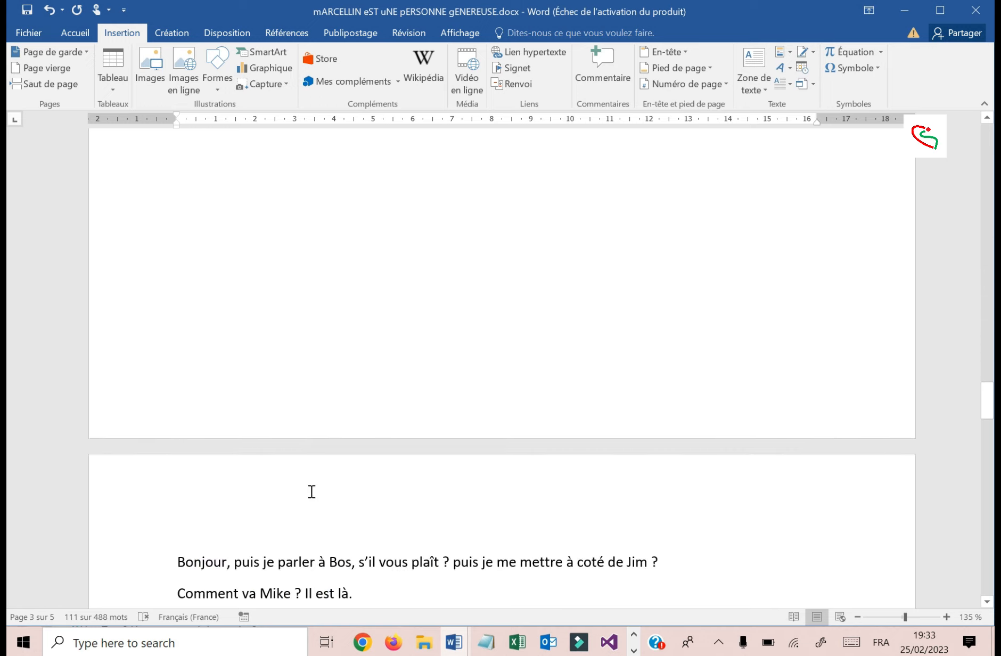
scroll(311, 491, up, 10)
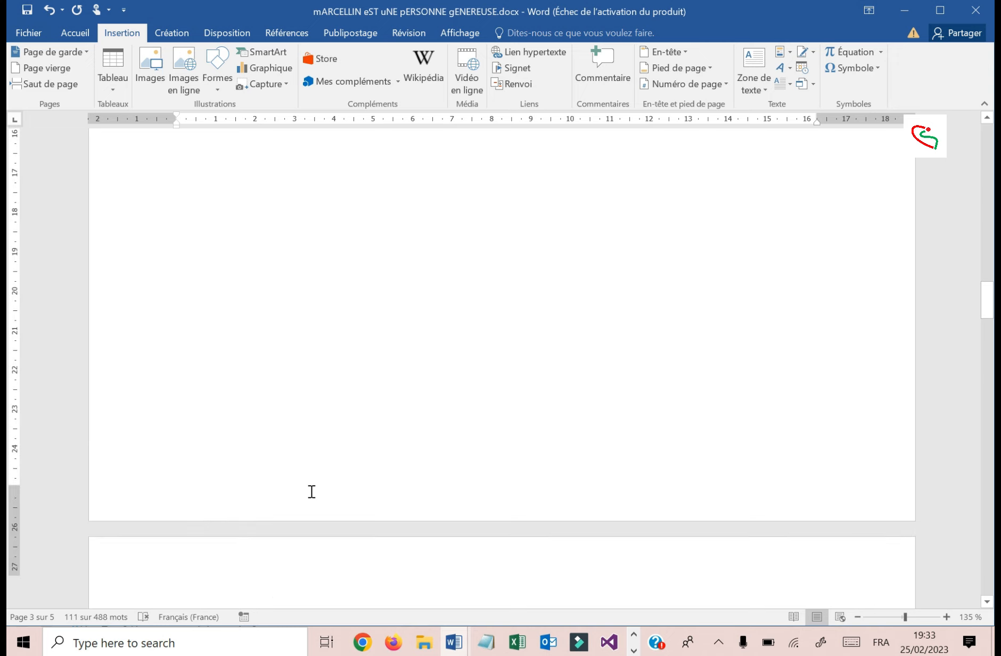
scroll(312, 492, up, 15)
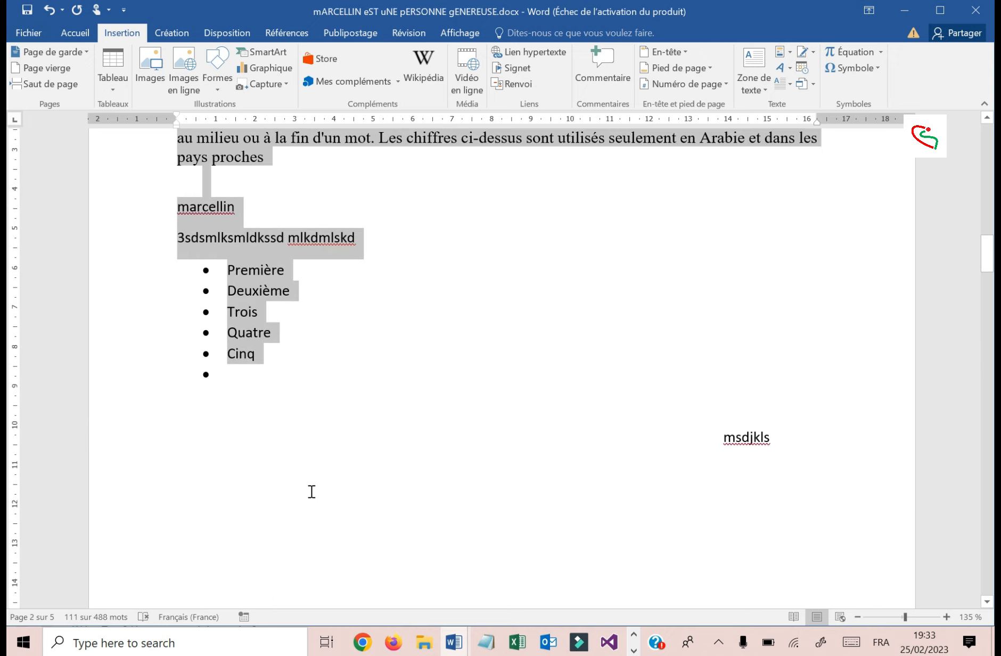
scroll(311, 491, down, 10)
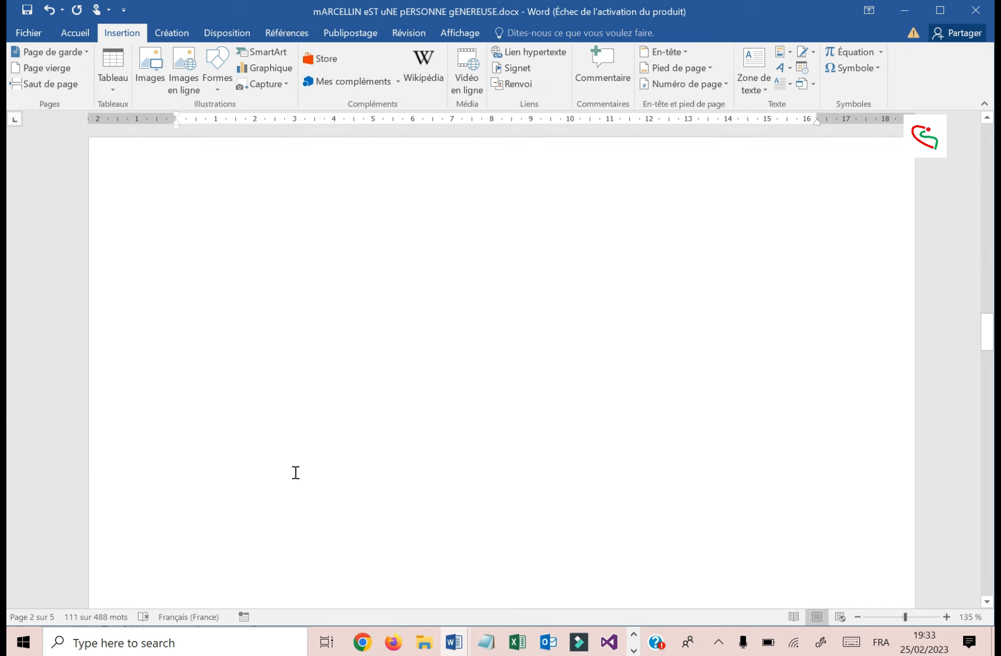
Step: Place the cursor at the start of the blank third page and look over that page
click(538, 462)
scroll(516, 434, down, 6)
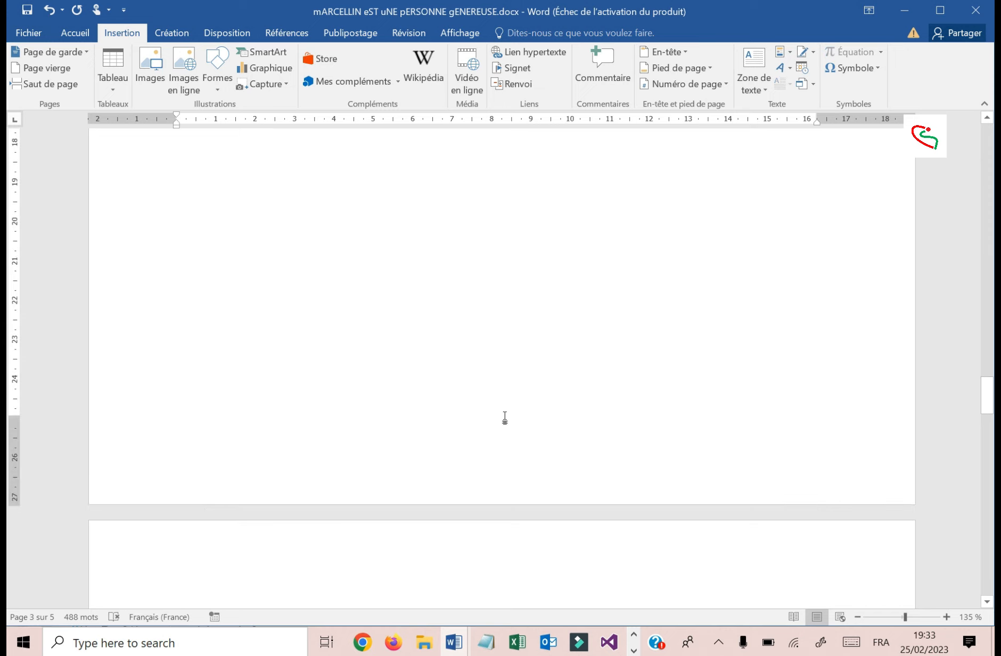
scroll(504, 418, down, 3)
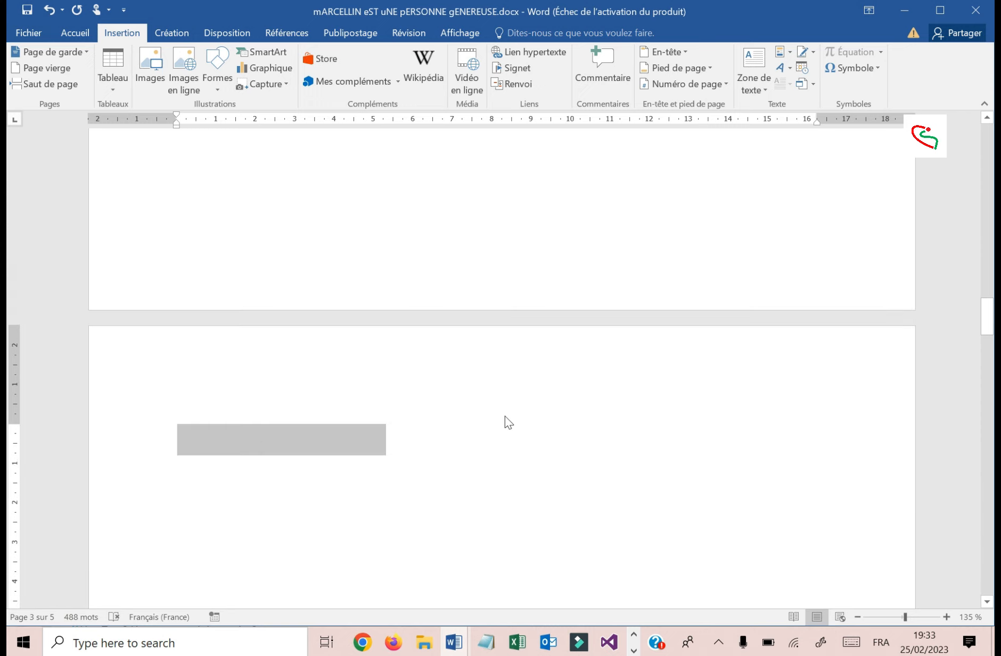
click(252, 438)
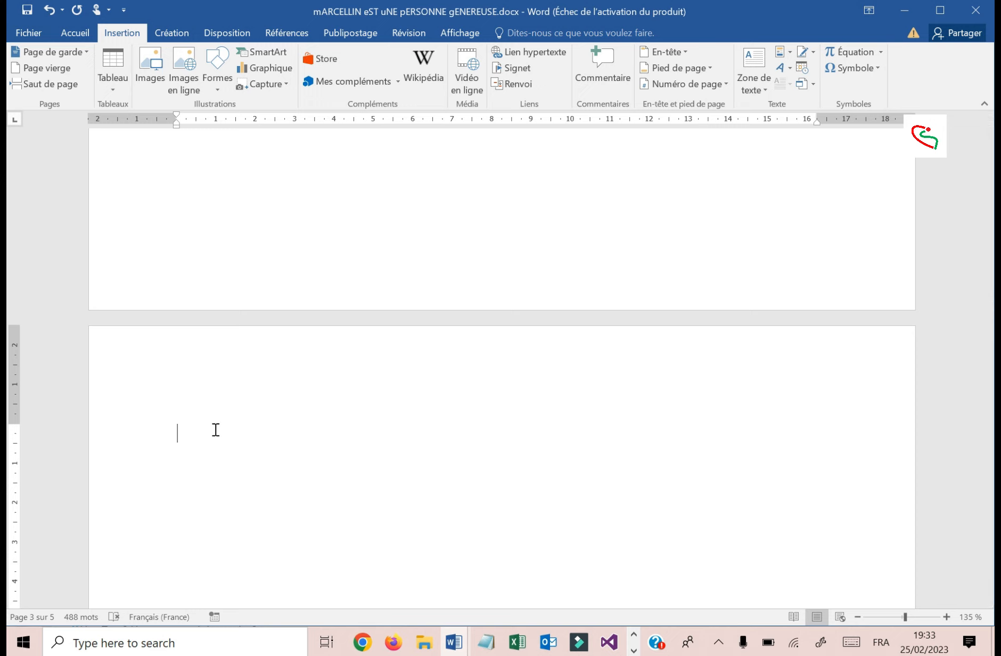
scroll(208, 483, down, 10)
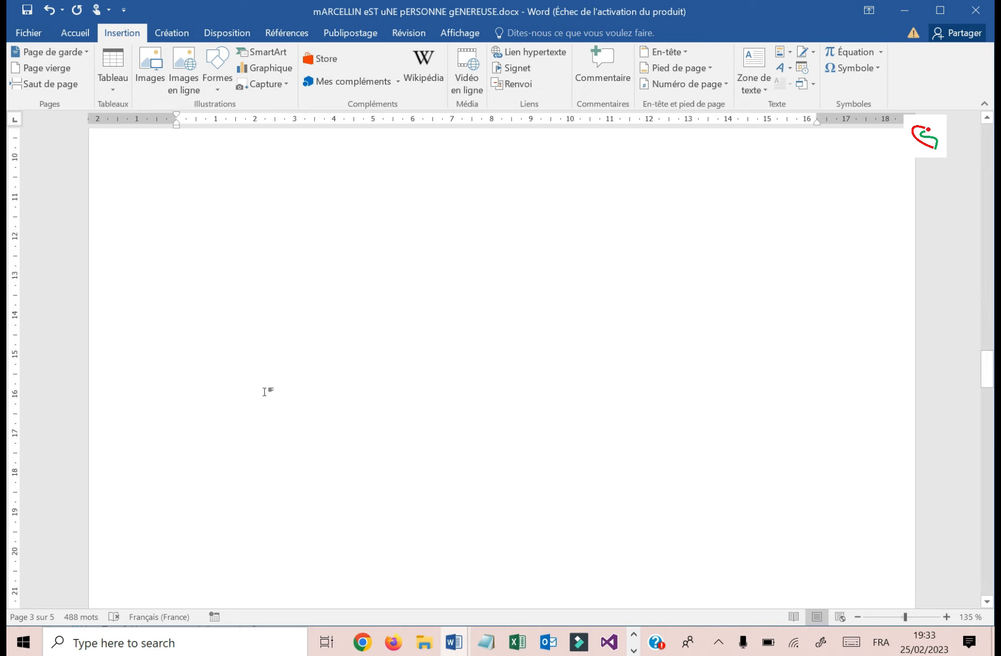
scroll(282, 404, up, 10)
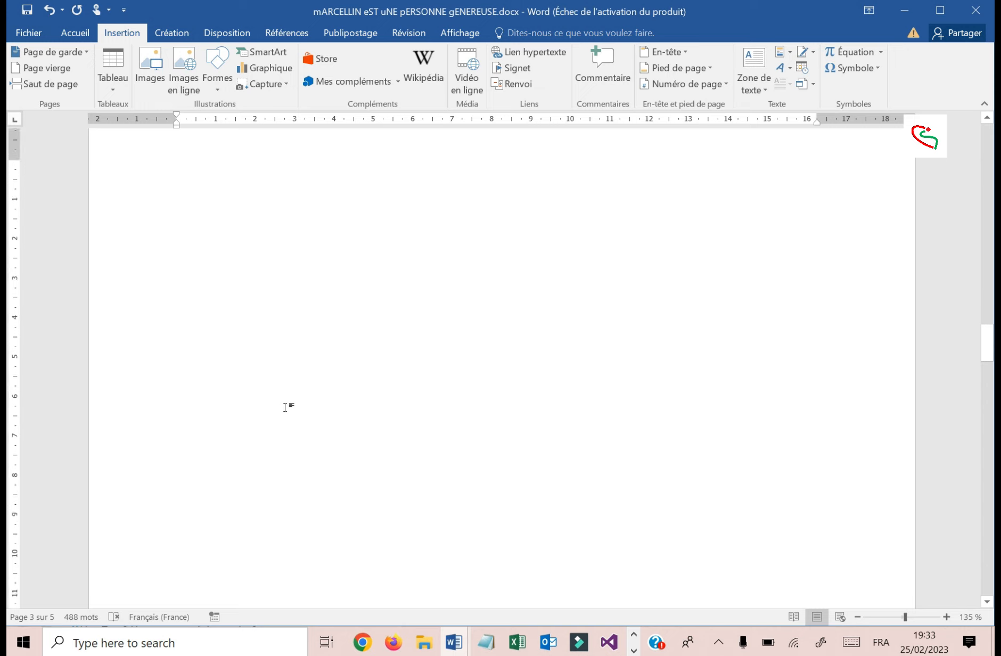
scroll(284, 407, up, 4)
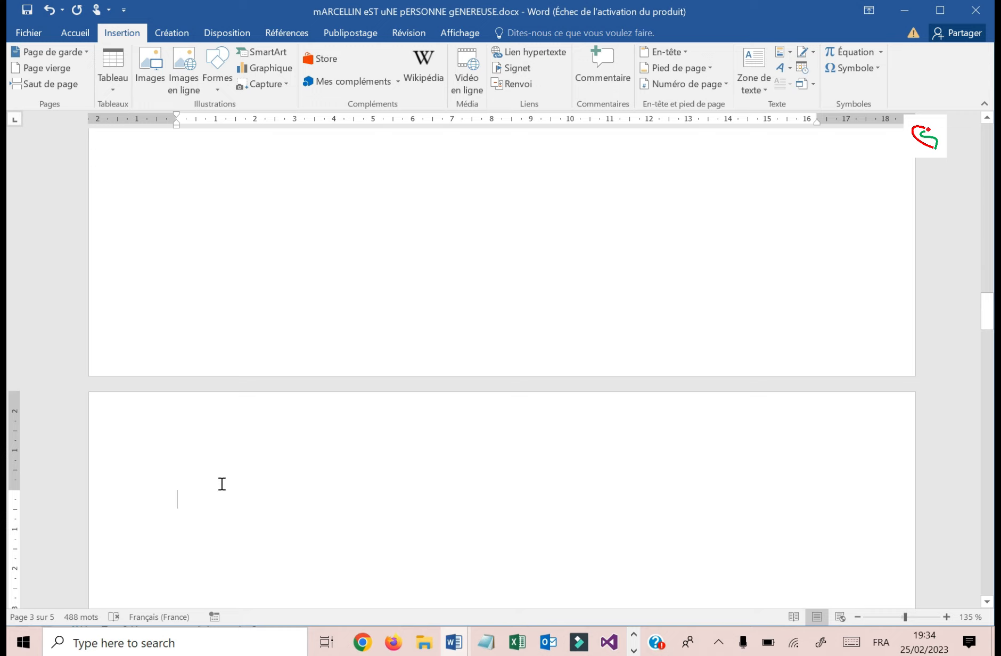
Step: Insert a table of five columns and five rows on the empty line below the highlighted left-aligned text on the first page
scroll(221, 483, up, 8)
scroll(221, 483, up, 15)
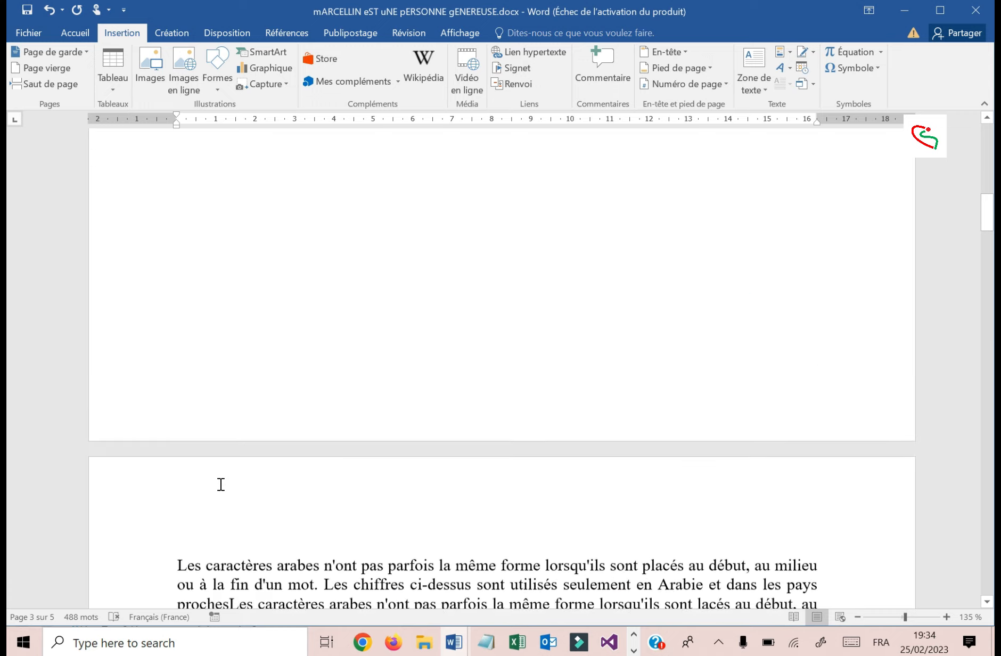
scroll(221, 484, down, 2)
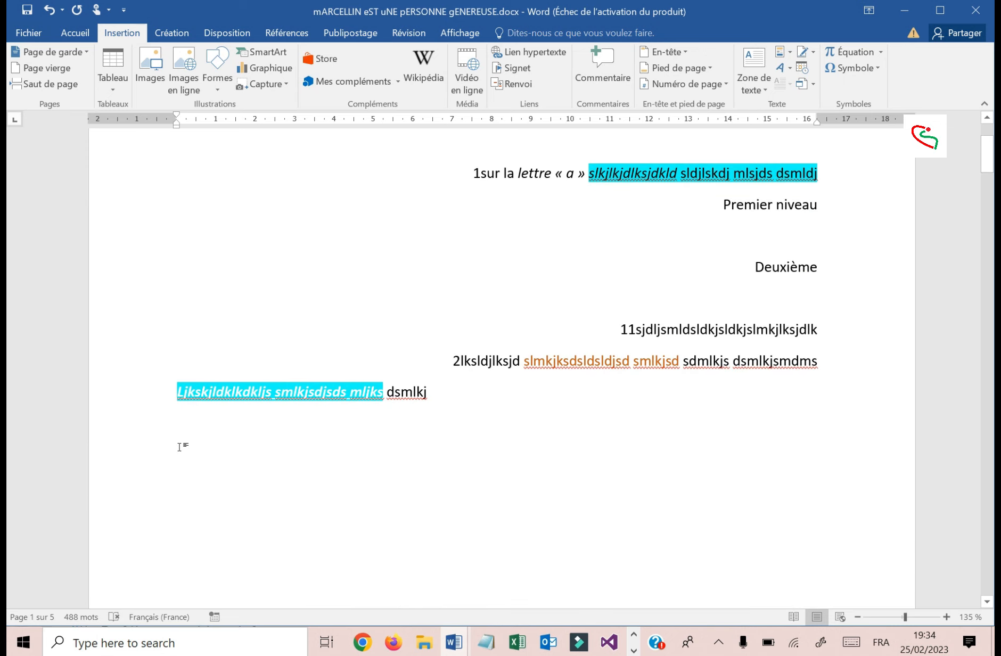
click(180, 446)
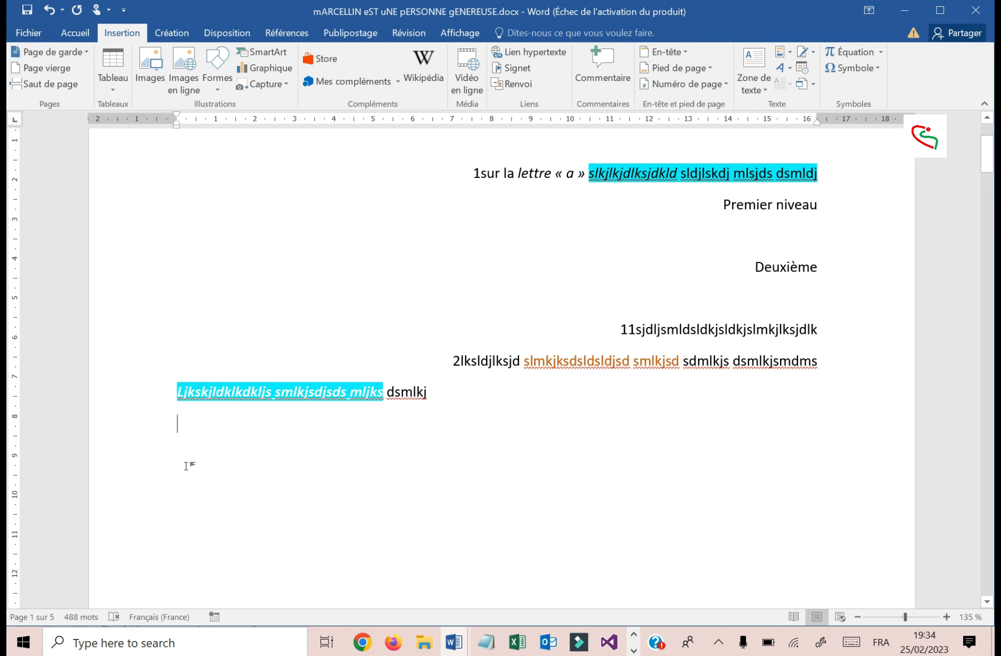
click(114, 90)
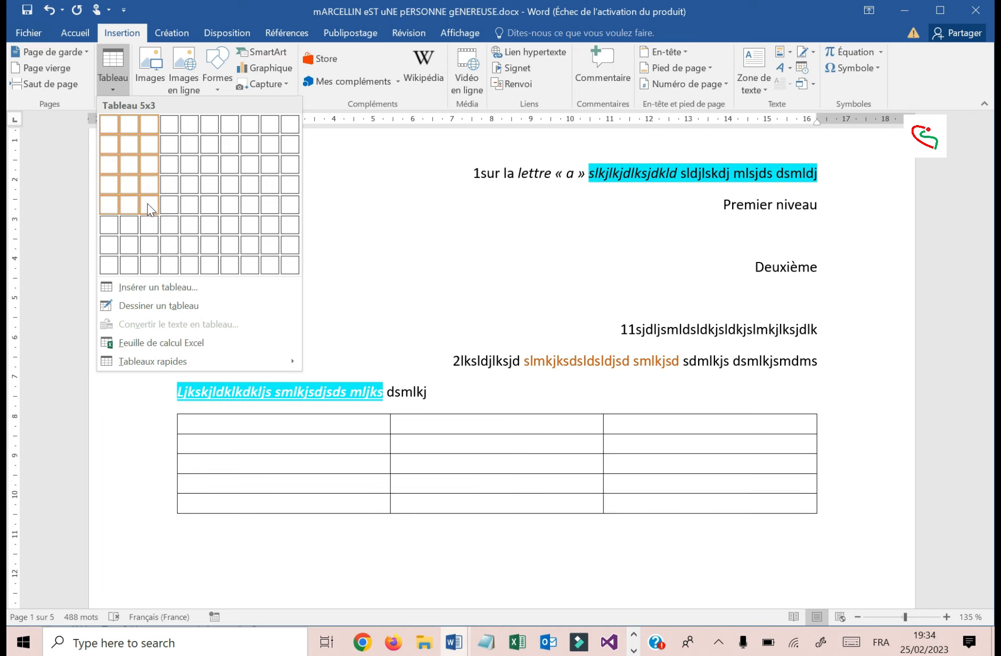
click(192, 203)
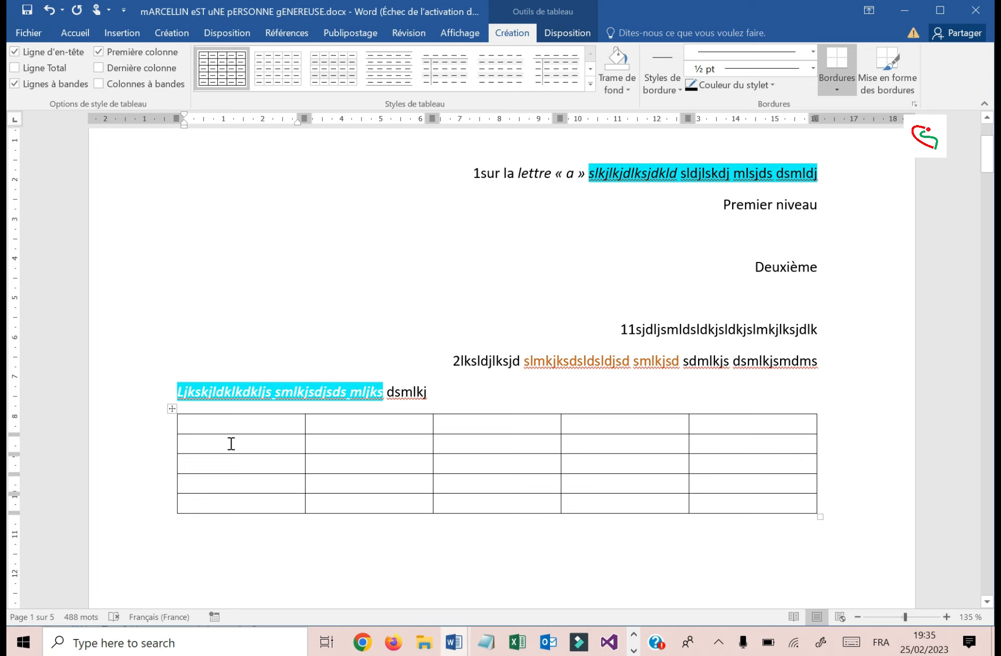
Step: Enter 1 and 2 in the first two cells of the table's first column and insert a row between them
mouse_move(170, 435)
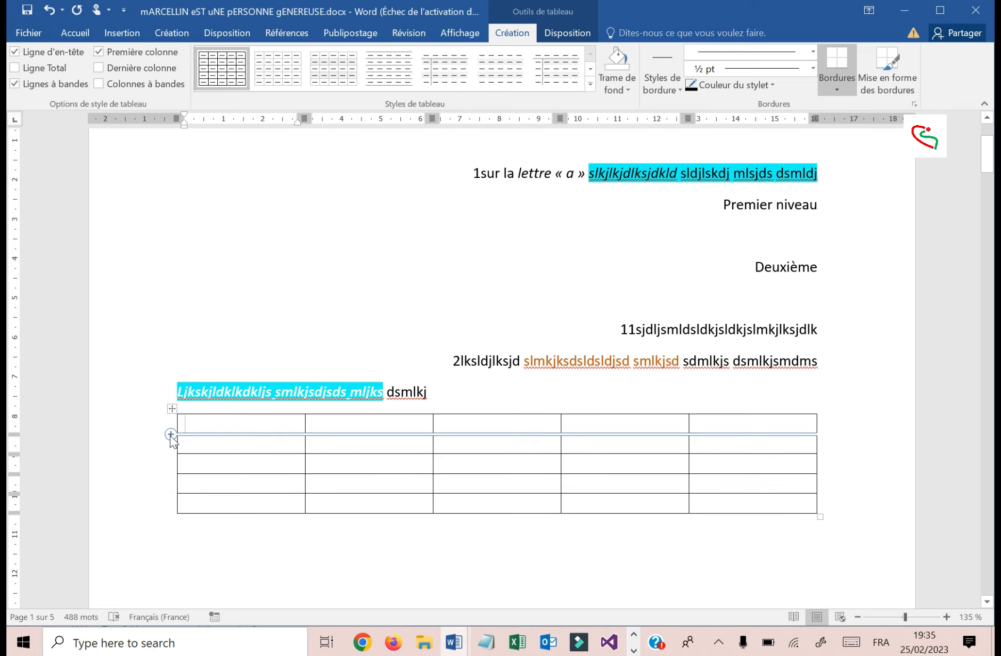
text(1 )
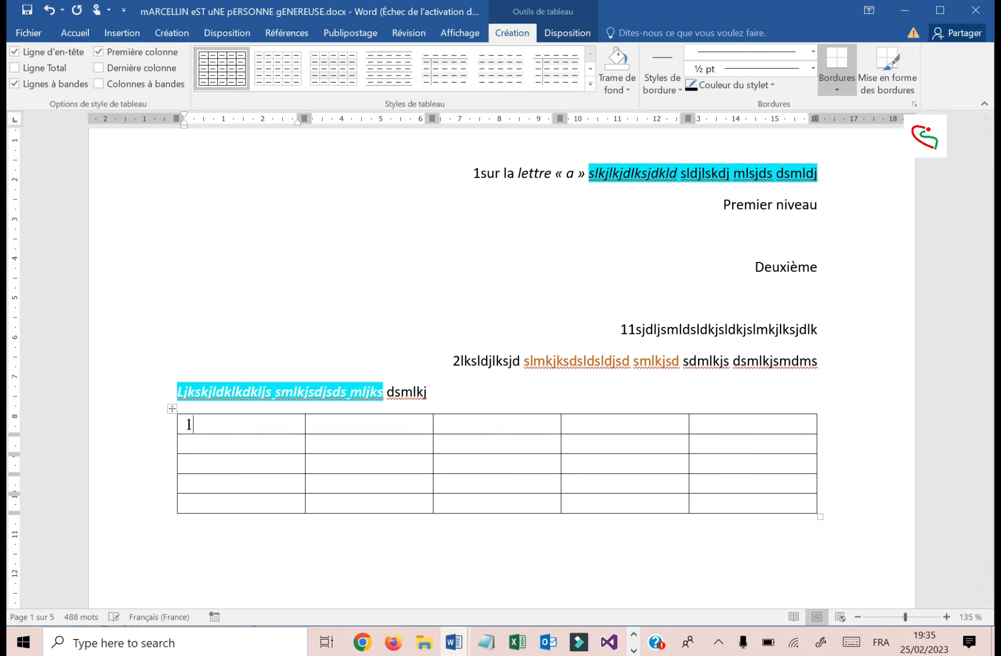
text(2)
click(174, 434)
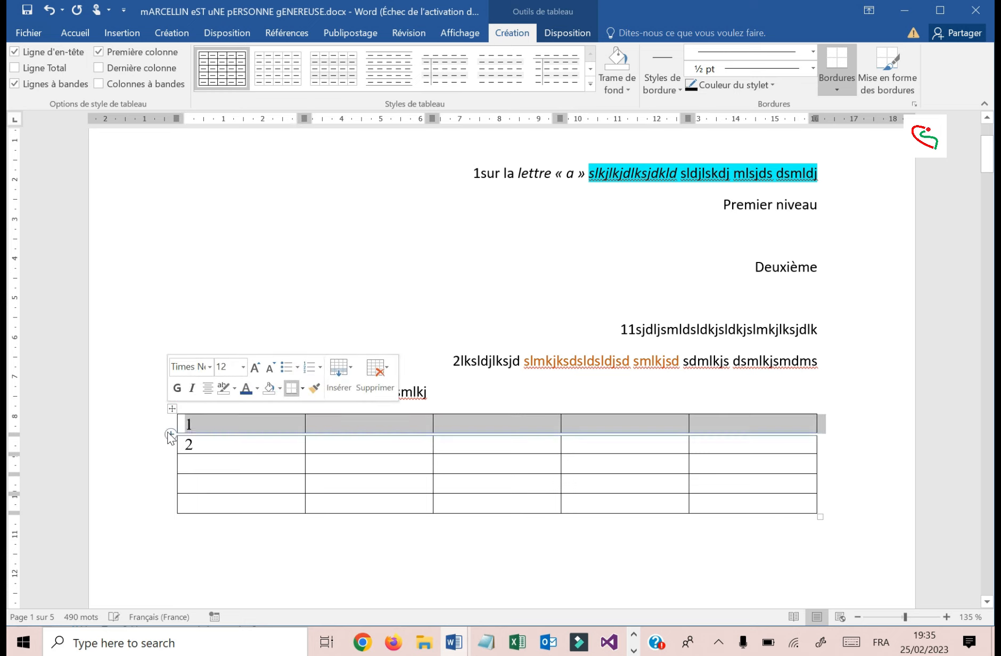
click(174, 436)
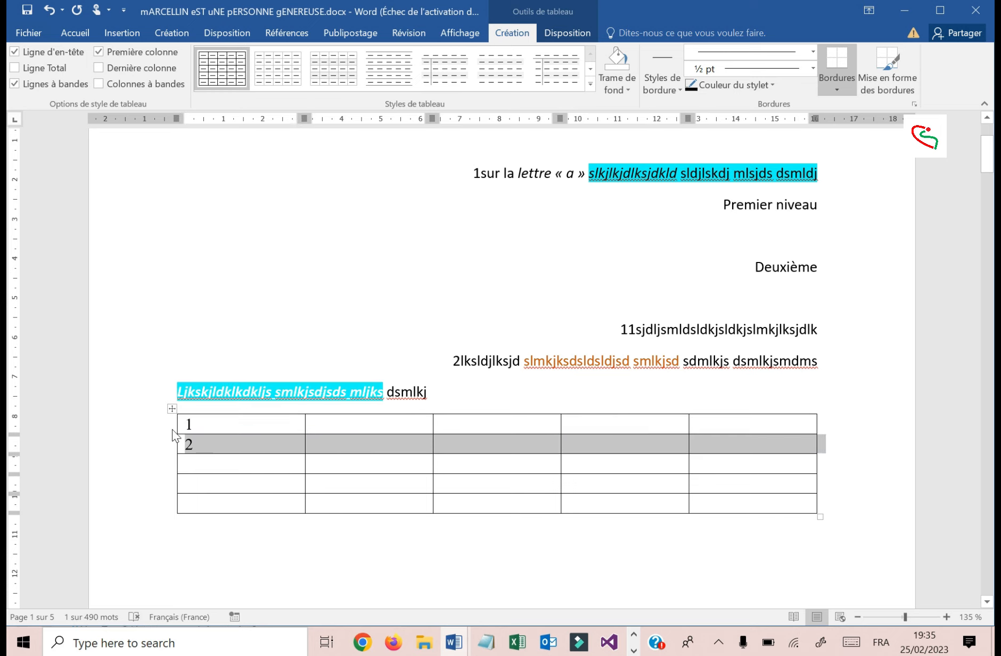
click(172, 434)
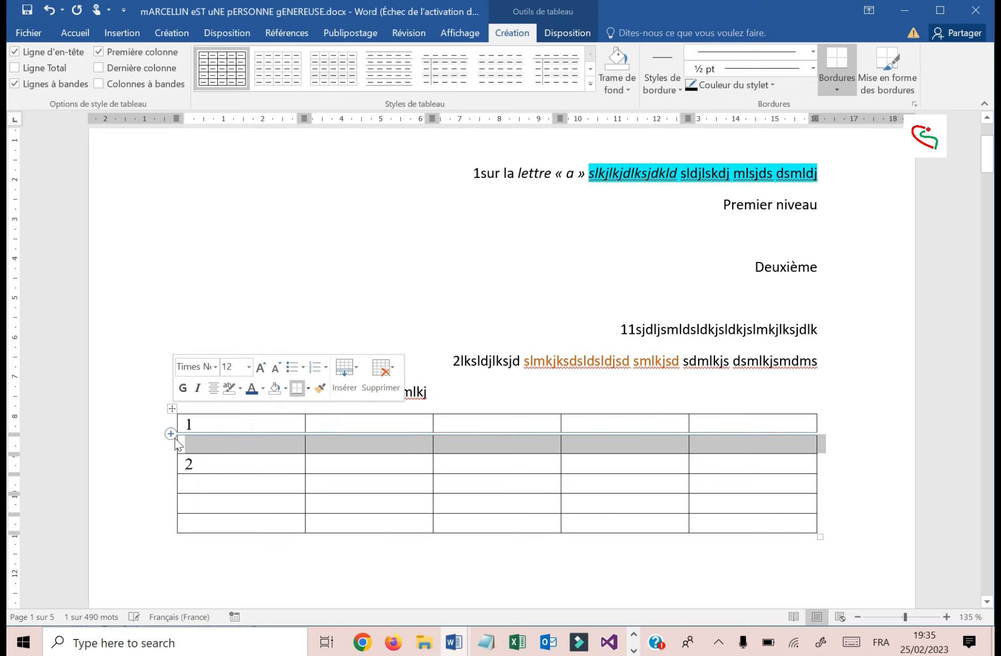
click(202, 450)
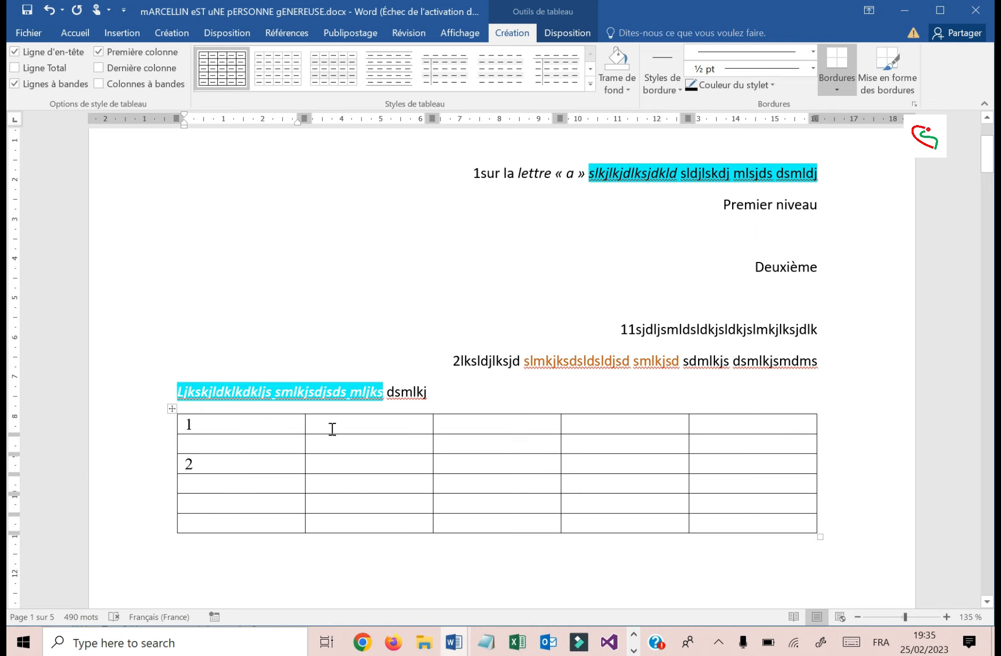
Step: Enter 2 in the second cell of the table's first row and insert a column between it and the 1
click(388, 391)
click(363, 426)
text(2)
mouse_move(305, 412)
click(304, 406)
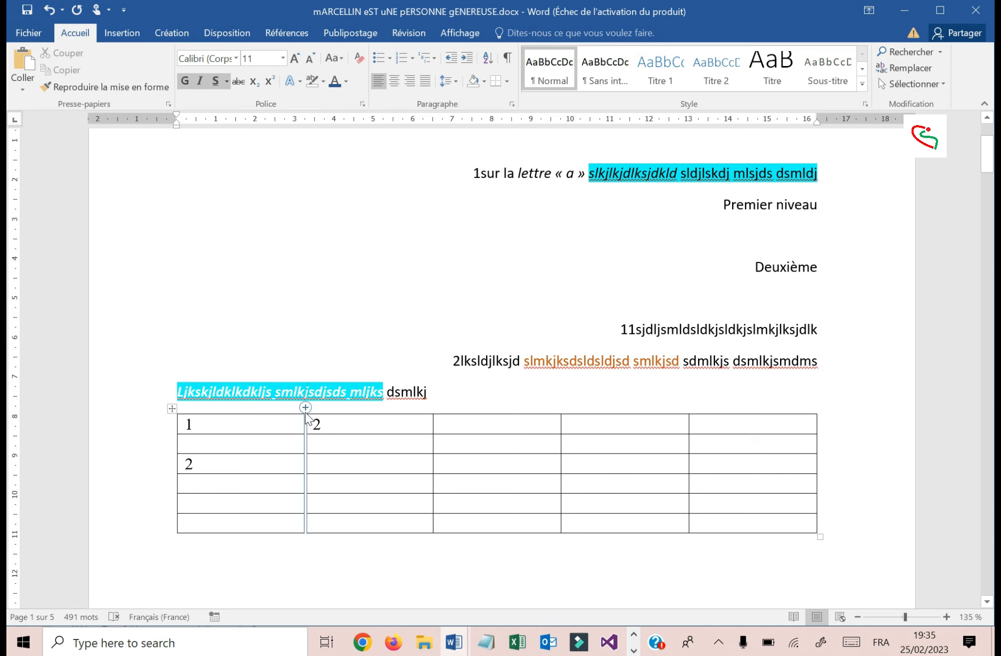
click(306, 412)
click(354, 425)
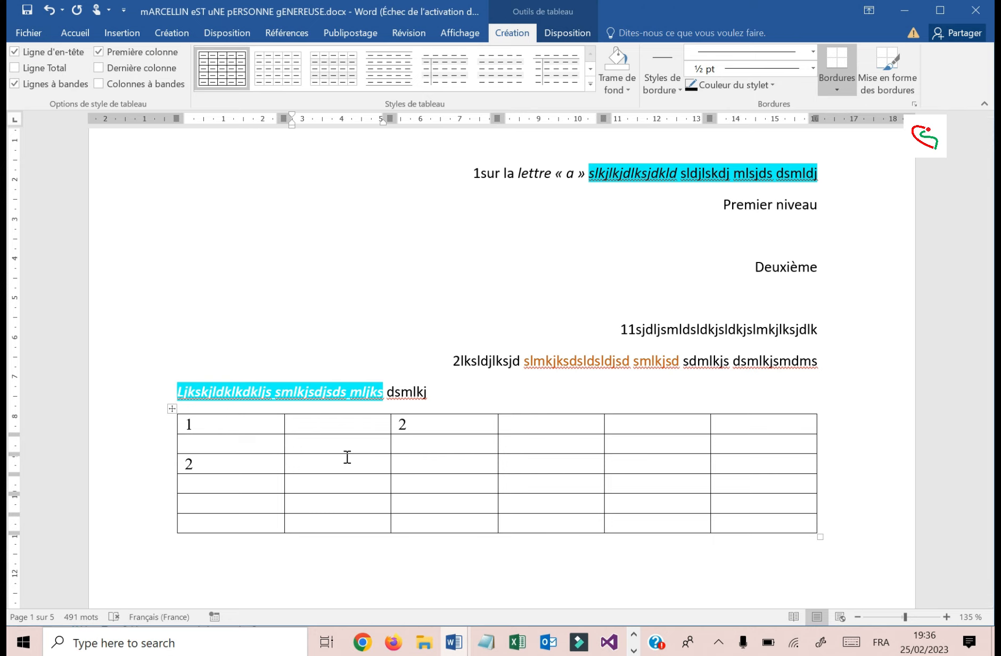
Step: Insert another column immediately before the empty second column of the table
mouse_move(391, 409)
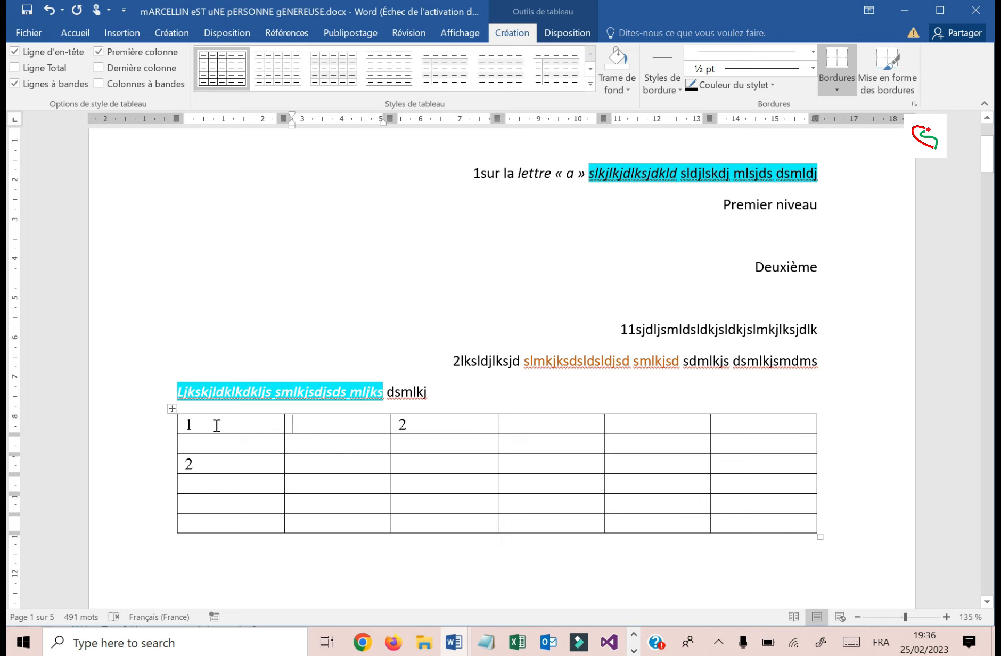
right_click(328, 423)
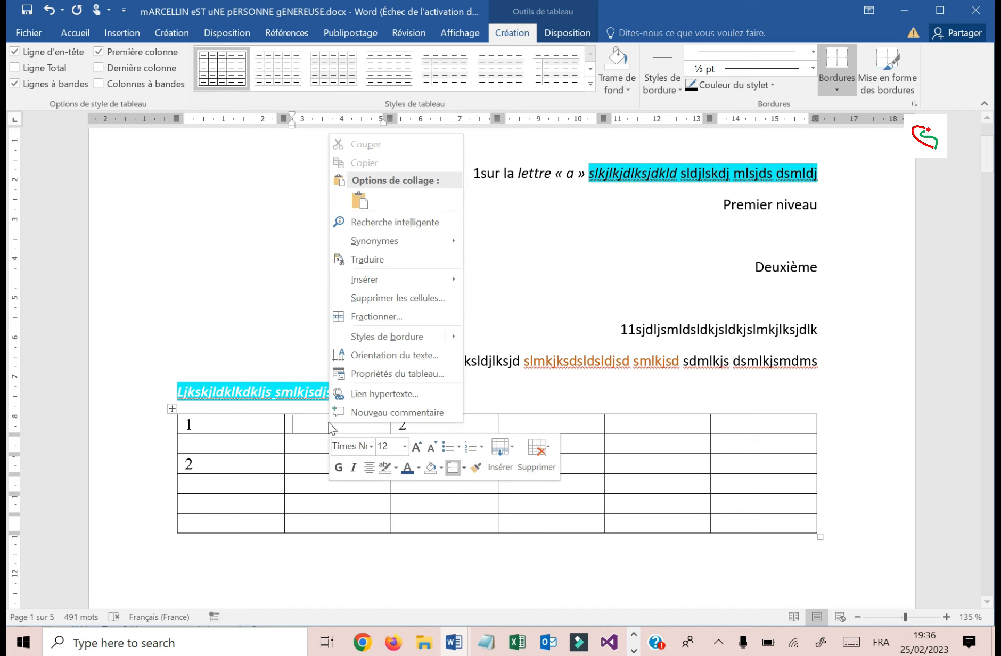
click(509, 467)
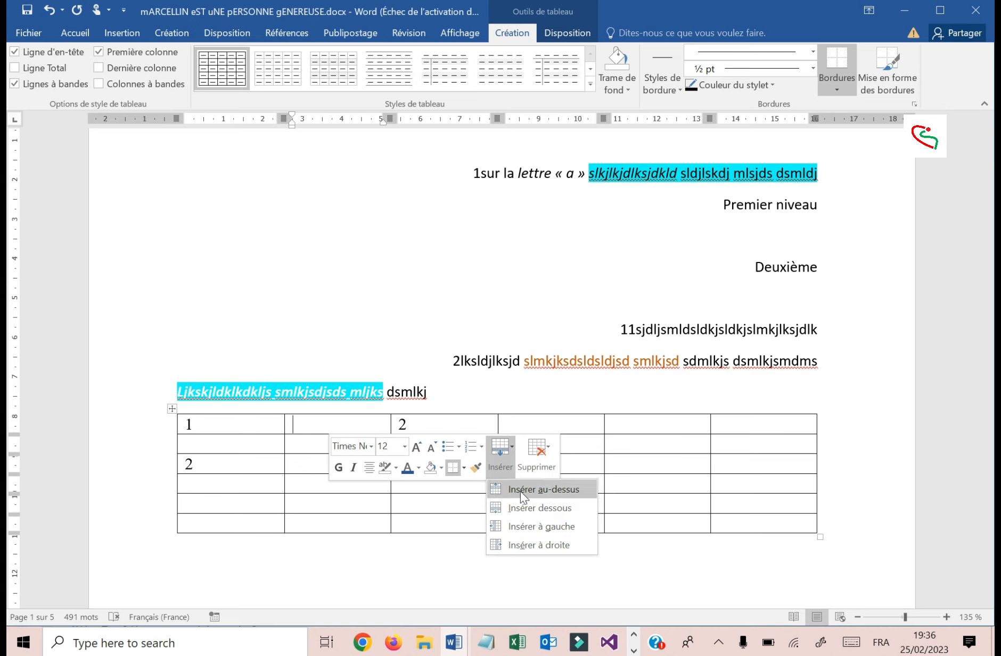
click(517, 526)
click(372, 503)
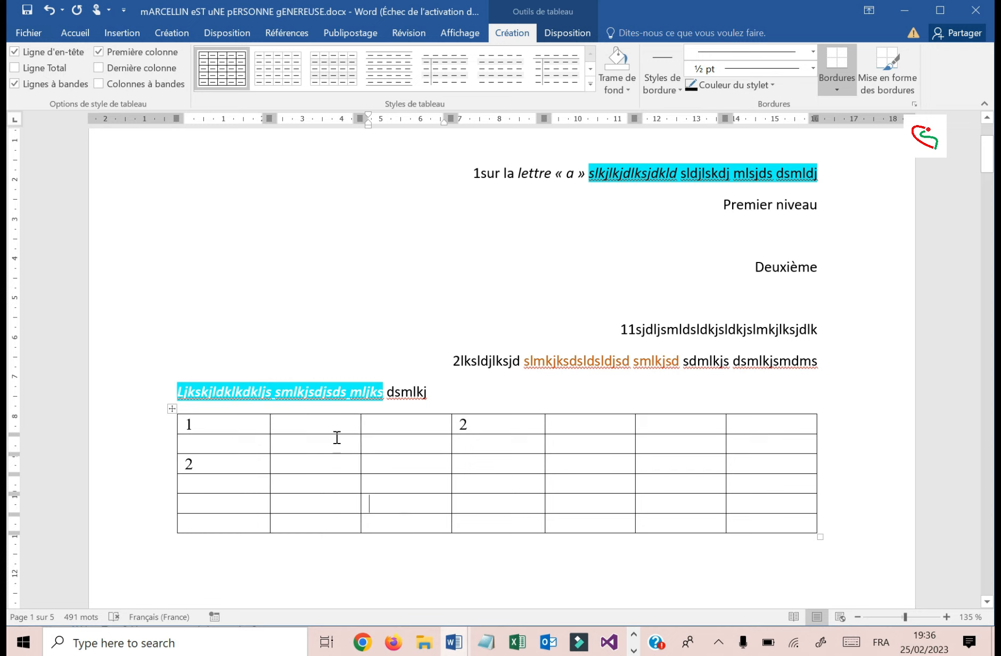
Step: Enter a and b in the two empty first-row cells between 1 and 2
click(410, 426)
text(a)
click(324, 423)
text(a)
click(386, 428)
key(BackSpace)
text(b)
Step: Insert a column immediately before the column containing b
right_click(387, 423)
click(566, 469)
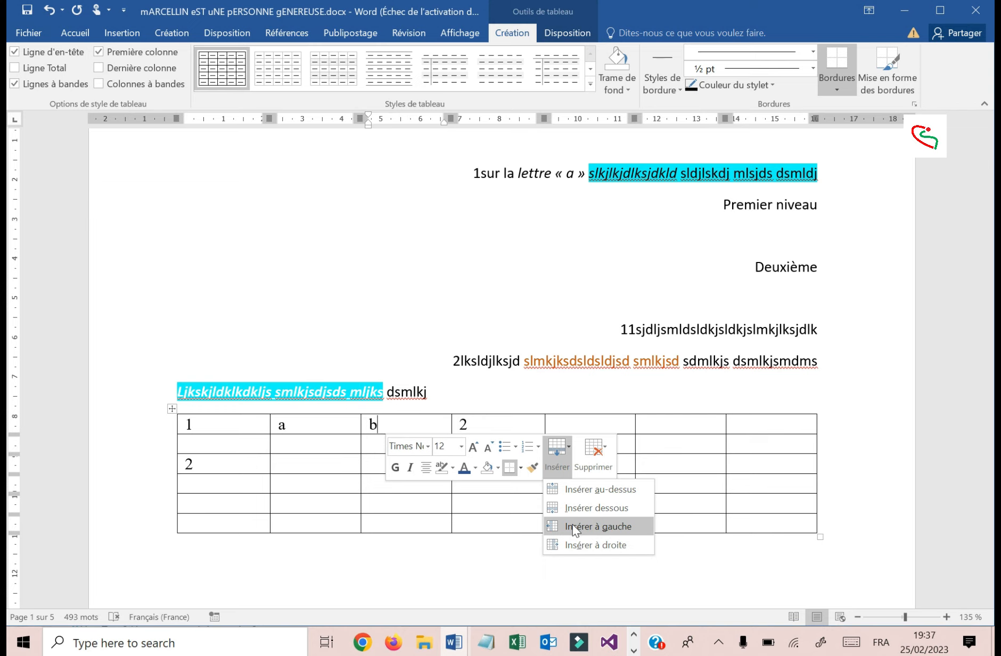
click(572, 525)
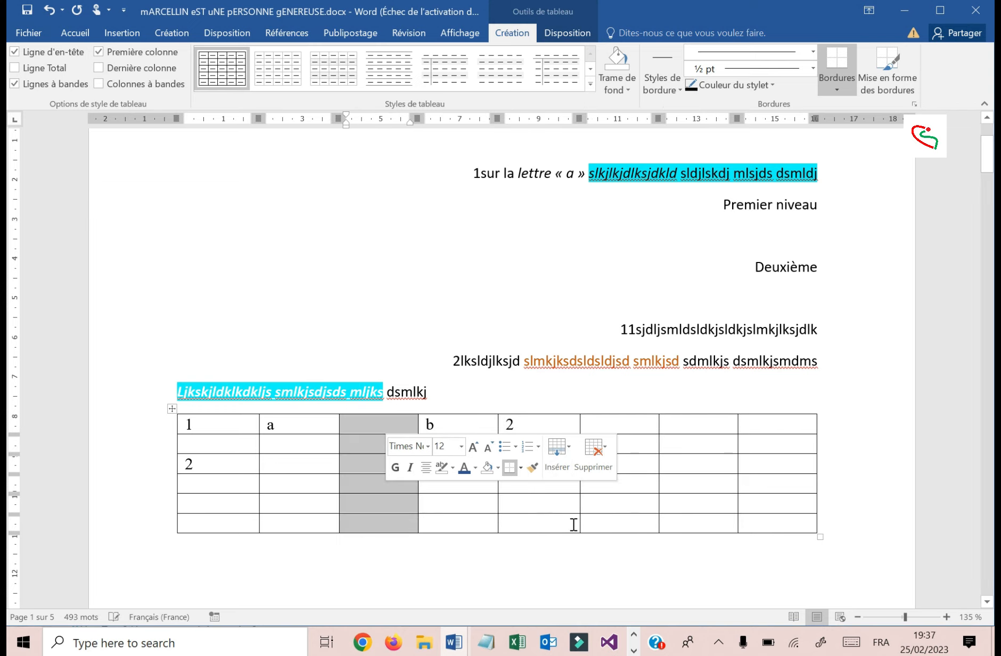
click(456, 422)
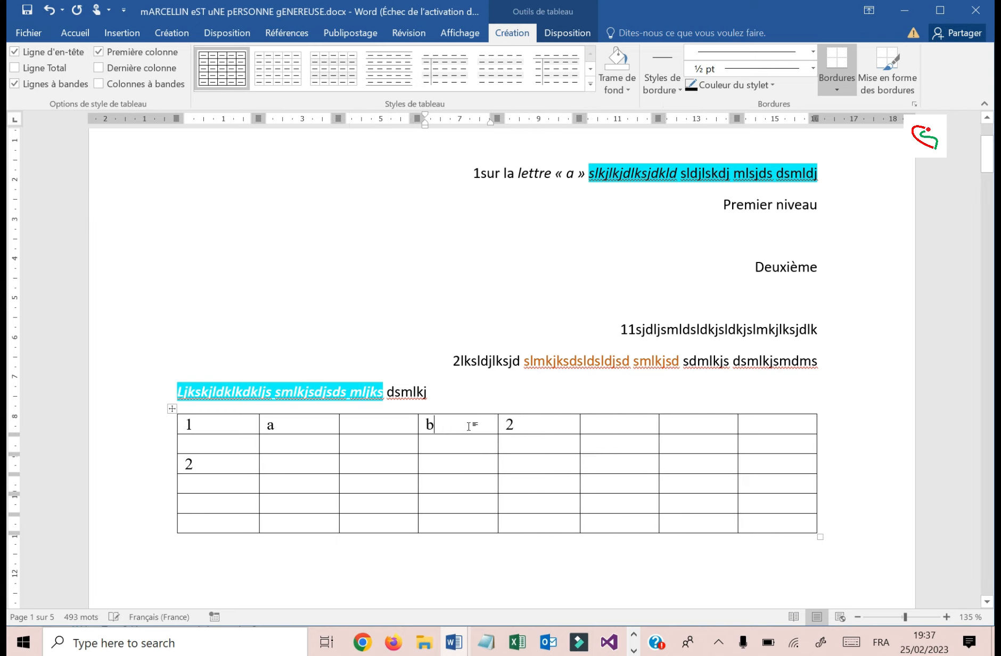
right_click(469, 426)
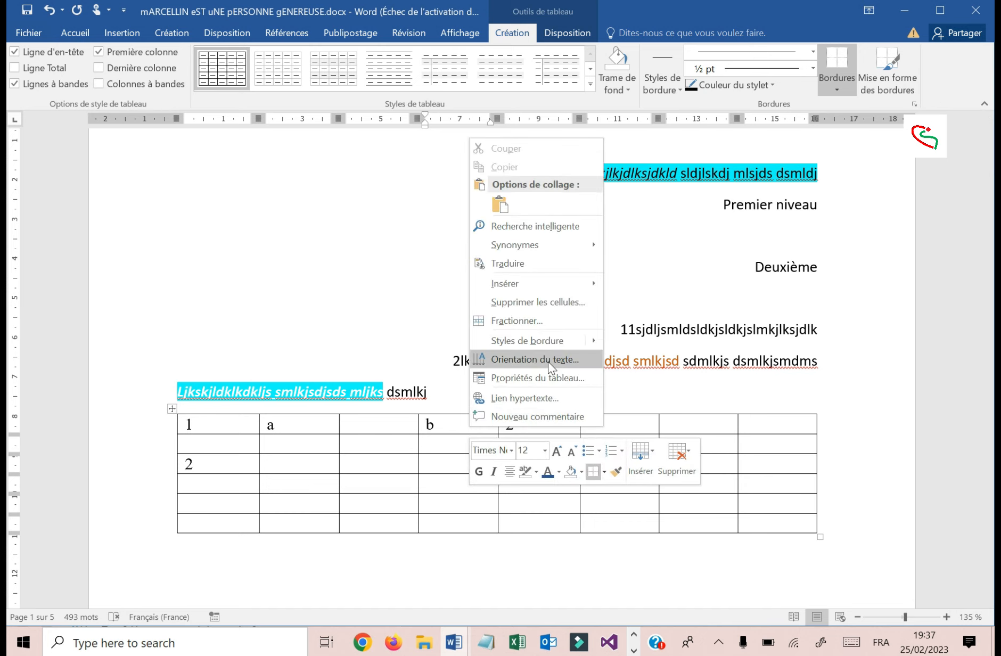
click(639, 468)
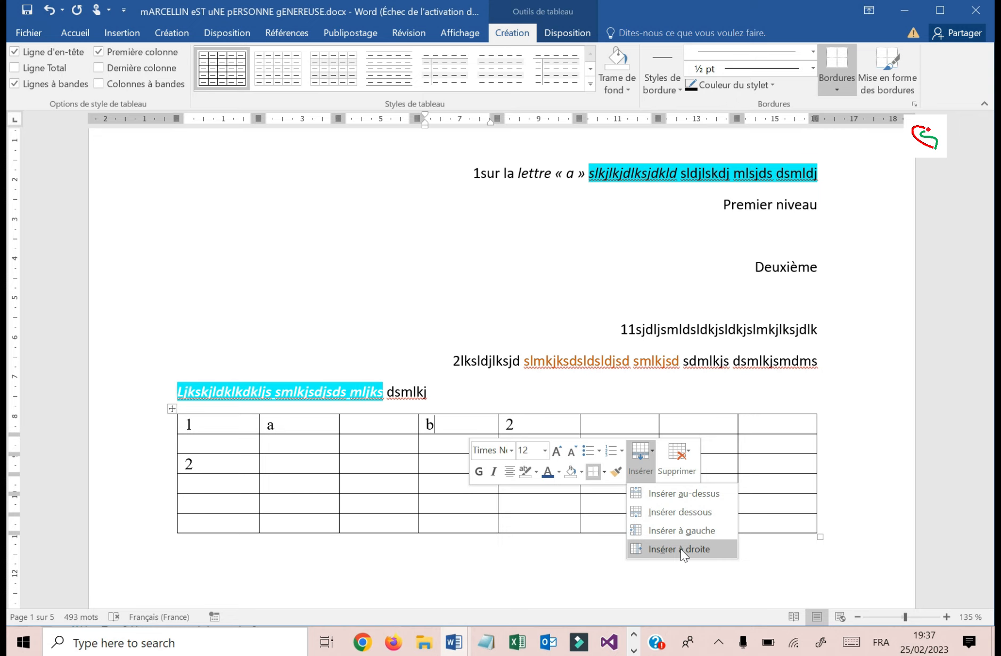
click(300, 445)
Step: Insert a row directly below the row whose first cell contains 2
click(211, 472)
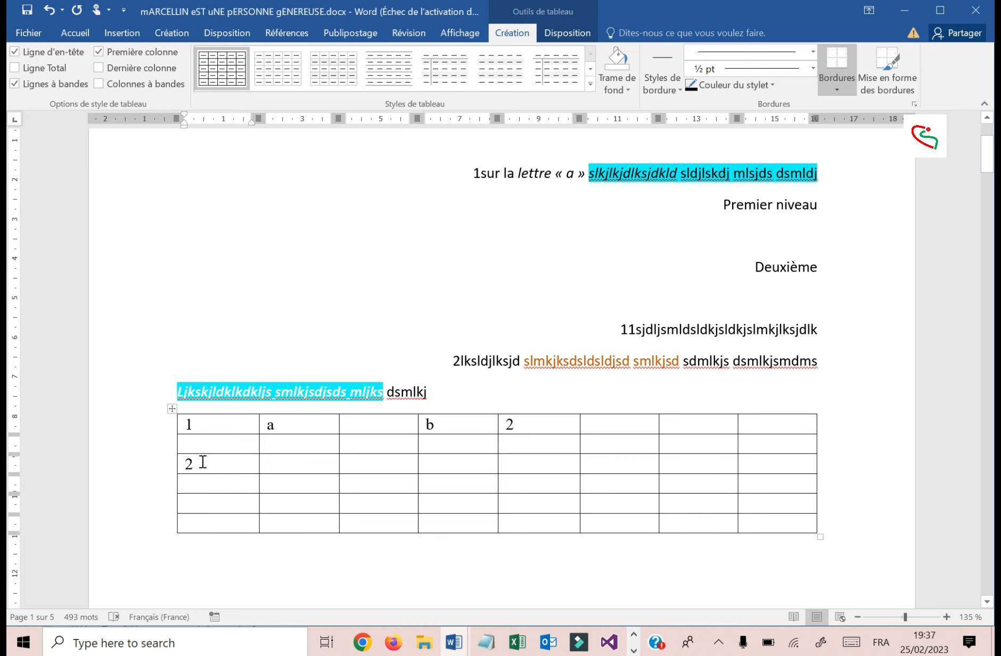
right_click(203, 462)
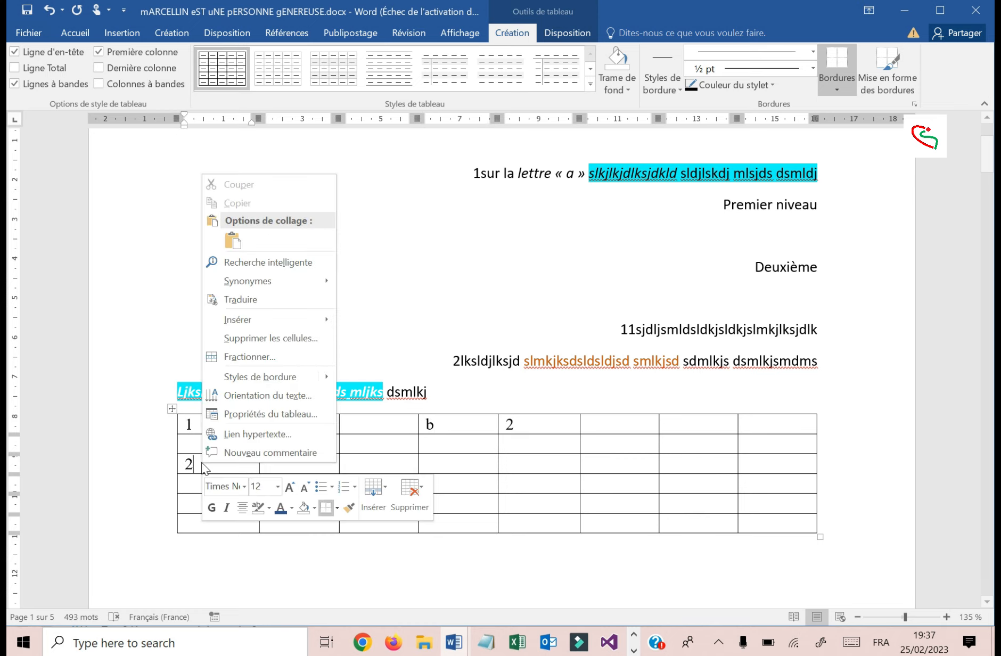
click(374, 510)
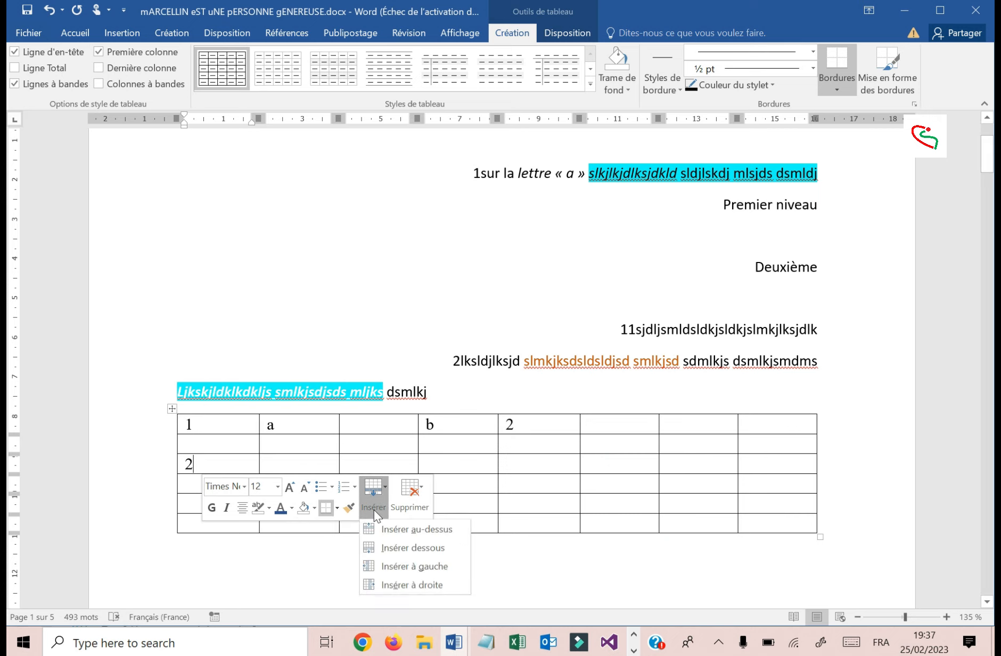
click(436, 552)
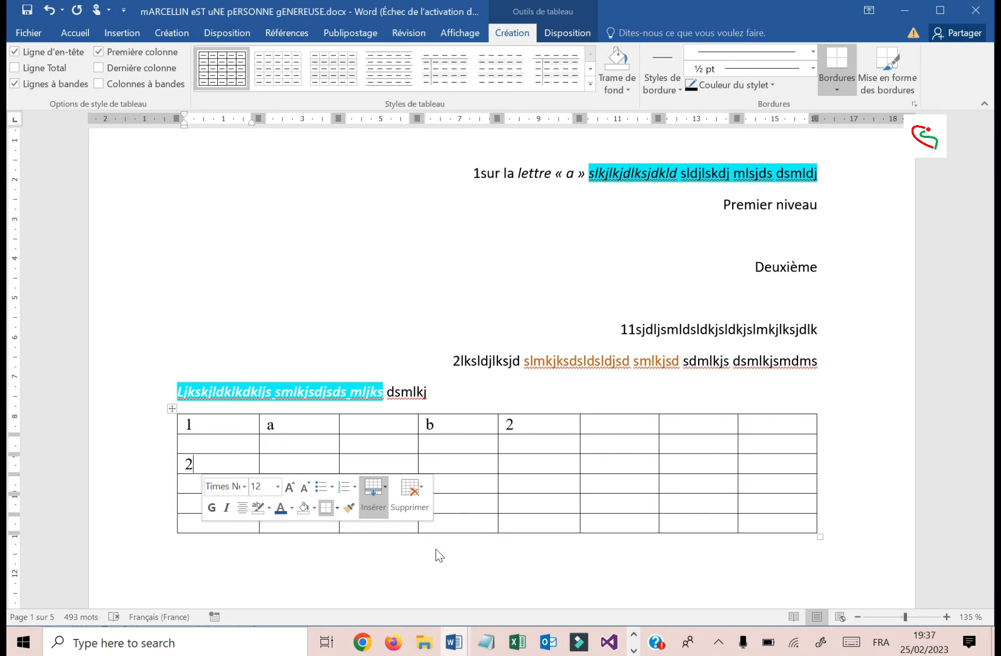